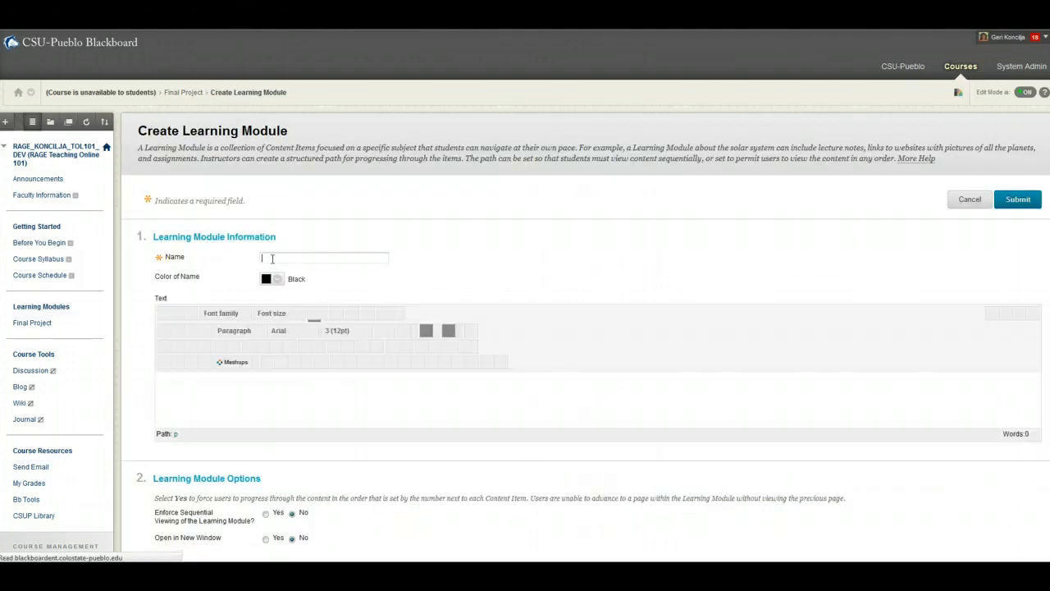
Step: Name the learning module "Sample Learning Module" and enter the description "Objective 1: insert objective description"
{"action": "left_click", "coordinate": [268, 256]}
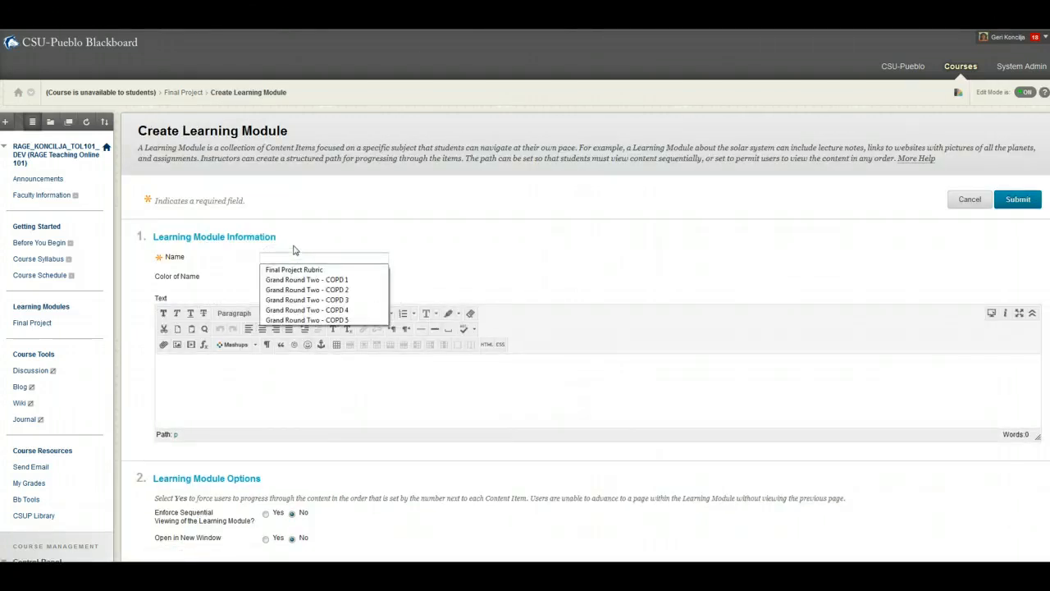
{"action": "type", "text": "s"}
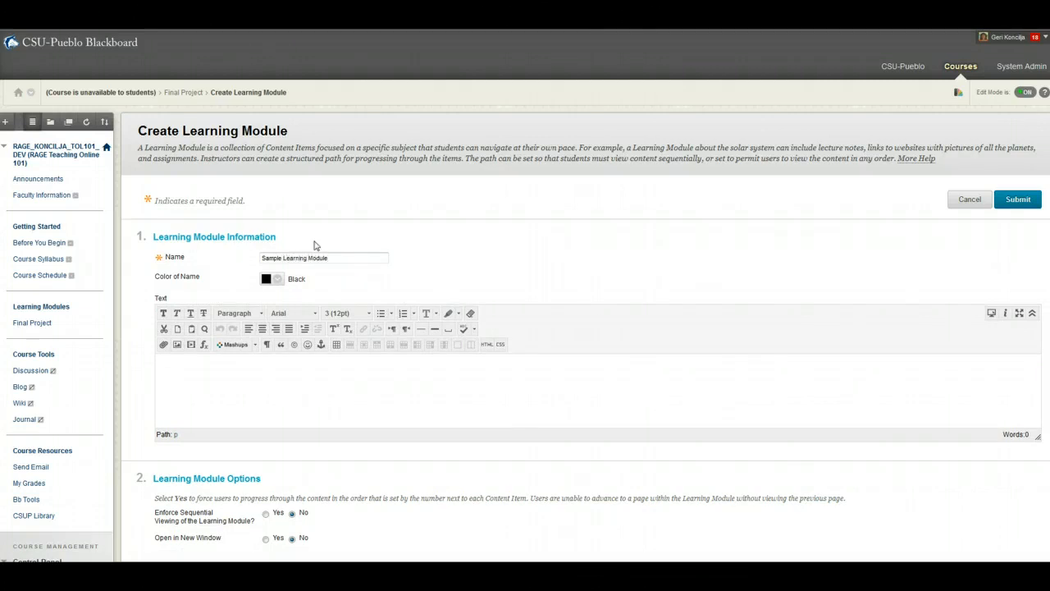
{"action": "left_click", "coordinate": [366, 392]}
{"action": "scroll", "coordinate": [275, 371], "scroll_direction": "down", "scroll_amount": 1}
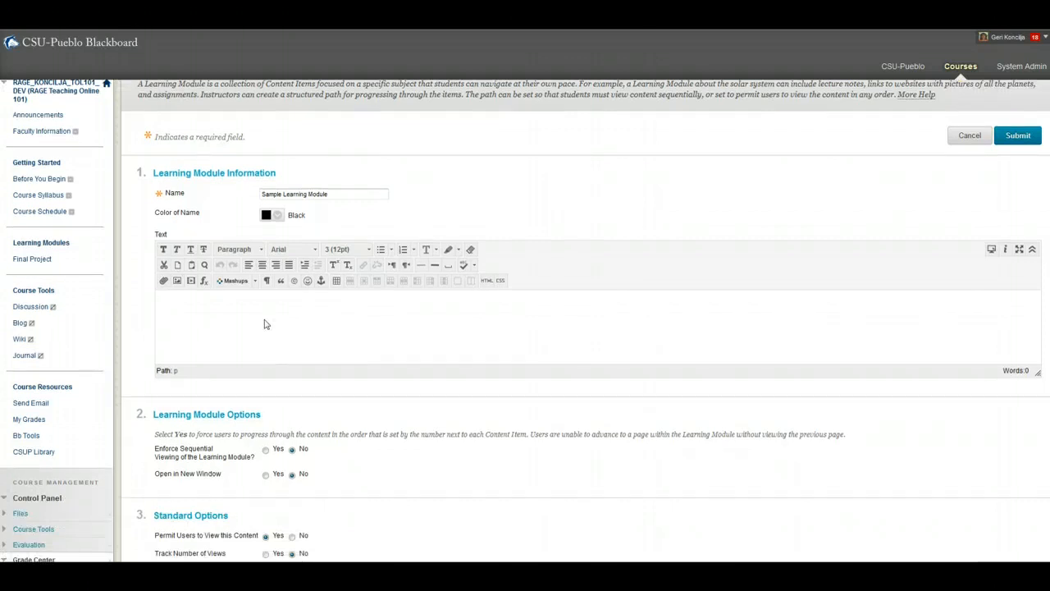
{"action": "type", "text": "My "}
{"action": "type", "text": ":"}
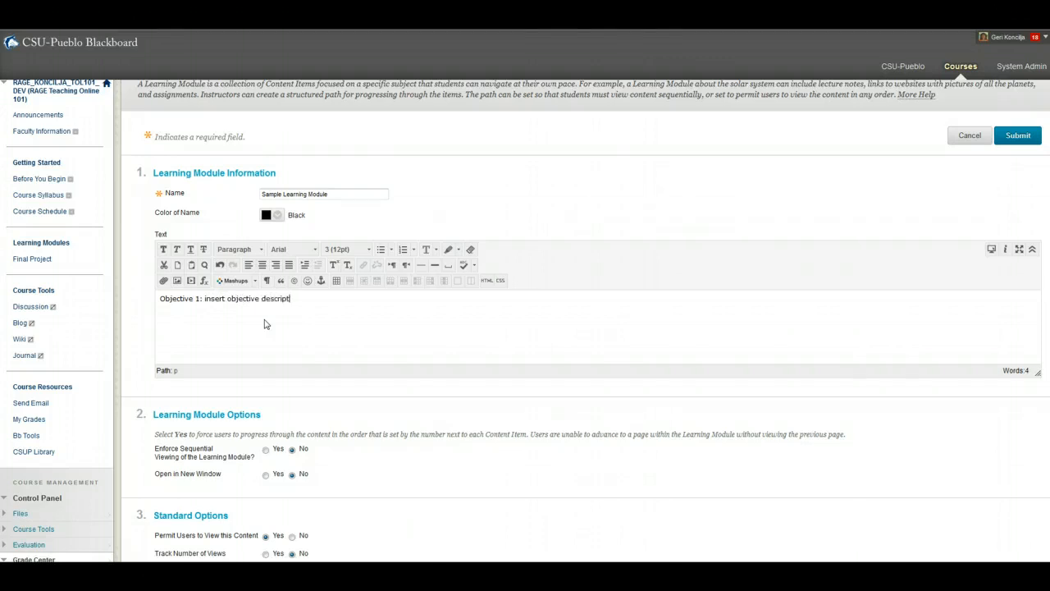
{"action": "double_click", "coordinate": [265, 343]}
{"action": "scroll", "coordinate": [279, 340], "scroll_direction": "down", "scroll_amount": 1}
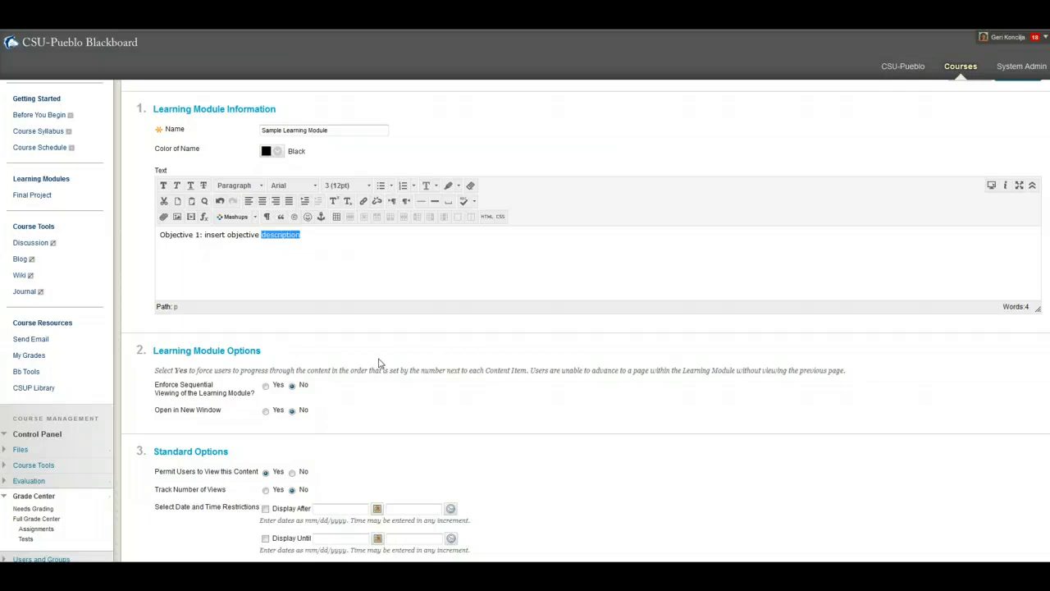
Step: Review the module, standard and table of contents options, keep their defaults with hierarchy display None, and submit the learning module
{"action": "left_click", "coordinate": [392, 395]}
{"action": "left_click", "coordinate": [399, 400]}
{"action": "left_click", "coordinate": [398, 411]}
{"action": "scroll", "coordinate": [378, 402], "scroll_direction": "down", "scroll_amount": 1}
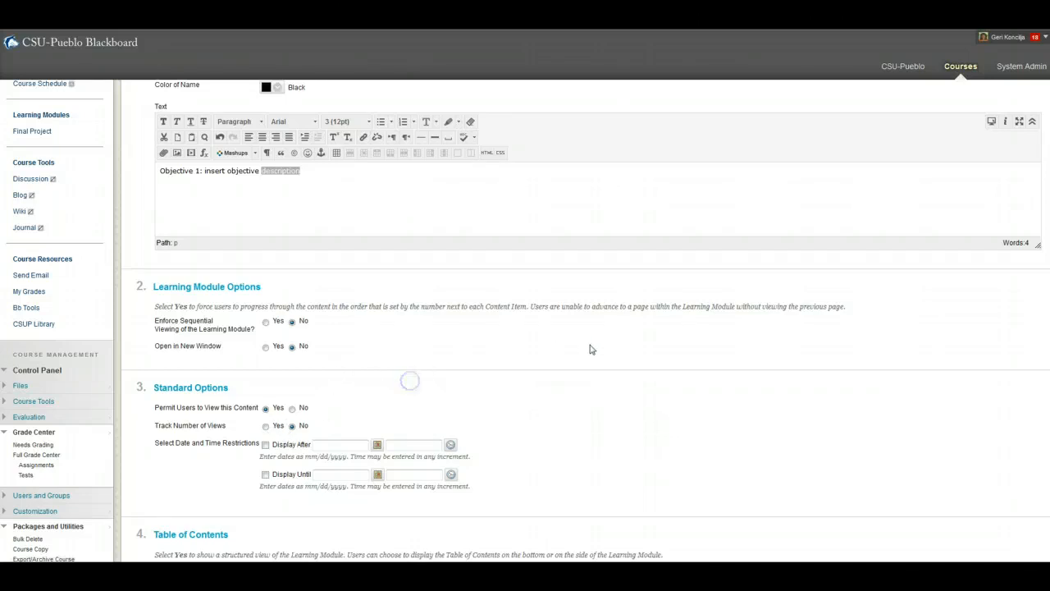
{"action": "scroll", "coordinate": [625, 349], "scroll_direction": "down", "scroll_amount": 2}
{"action": "scroll", "coordinate": [625, 349], "scroll_direction": "down", "scroll_amount": 1}
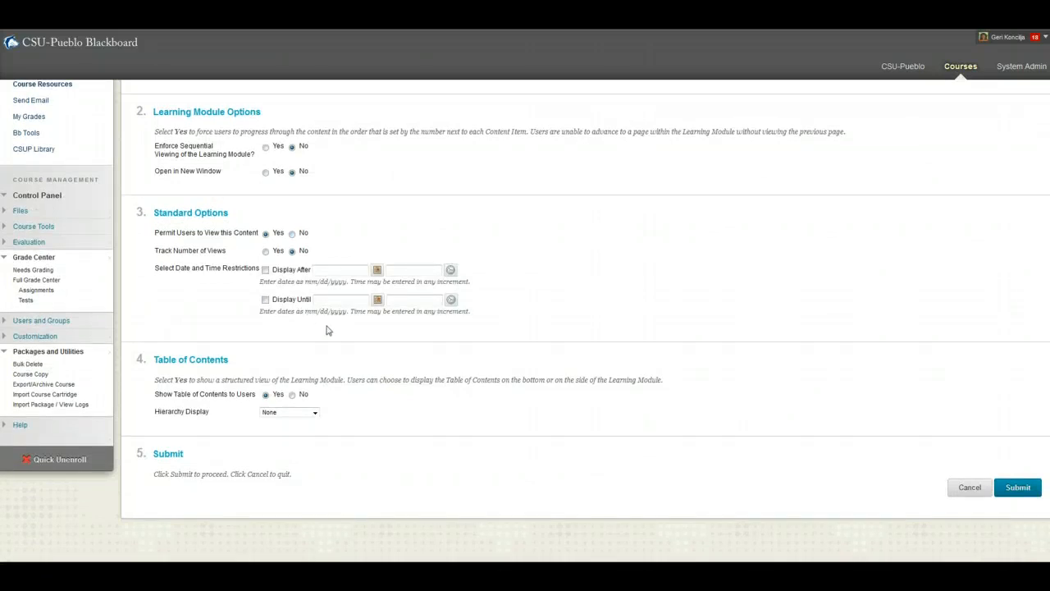
{"action": "left_click", "coordinate": [351, 335]}
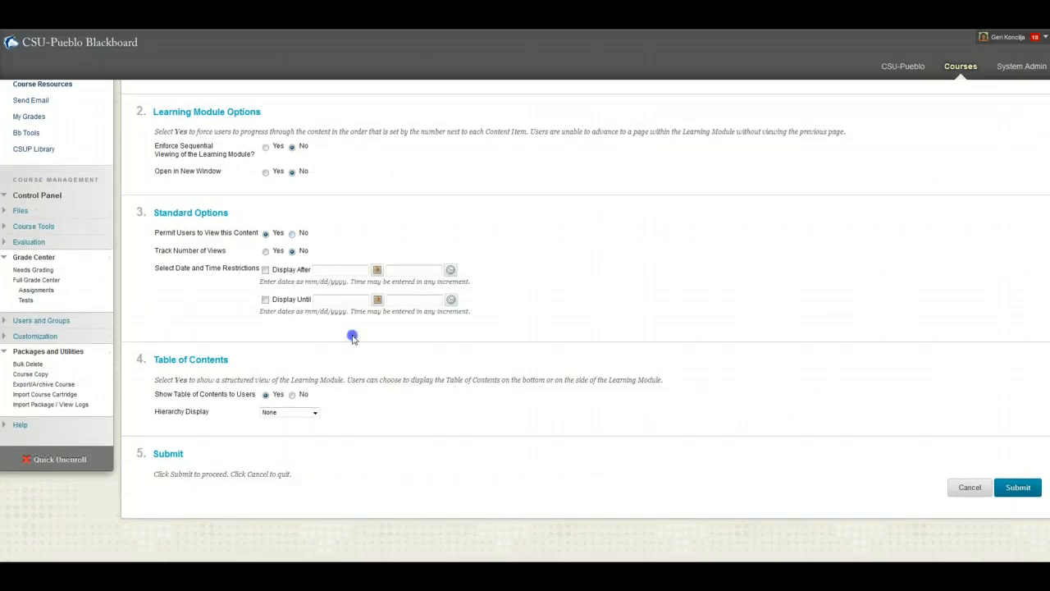
{"action": "left_click", "coordinate": [313, 418]}
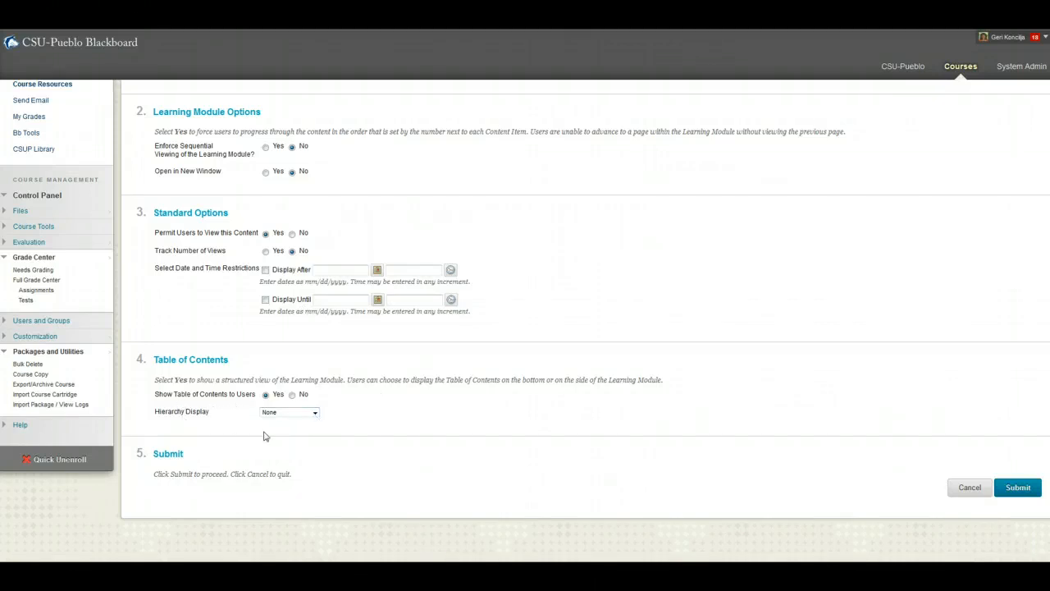
{"action": "left_click", "coordinate": [315, 415]}
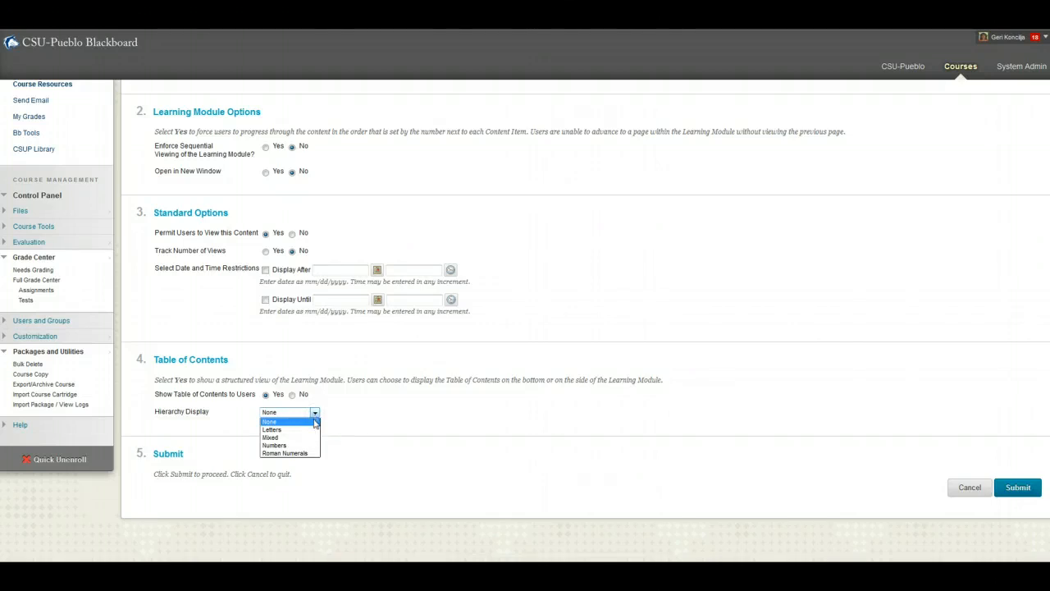
{"action": "left_click", "coordinate": [372, 417]}
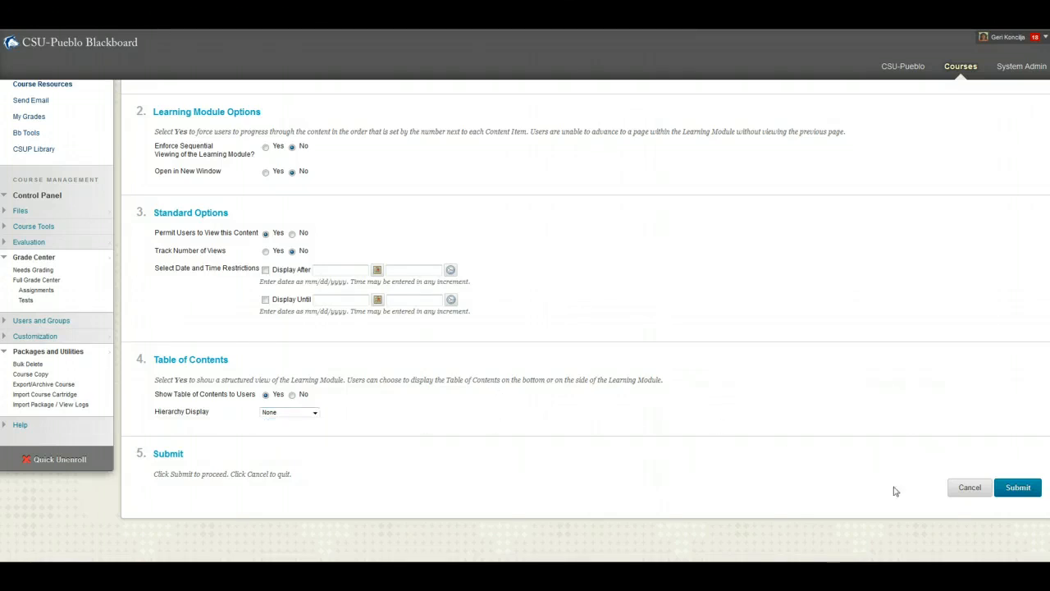
{"action": "left_click", "coordinate": [1017, 488]}
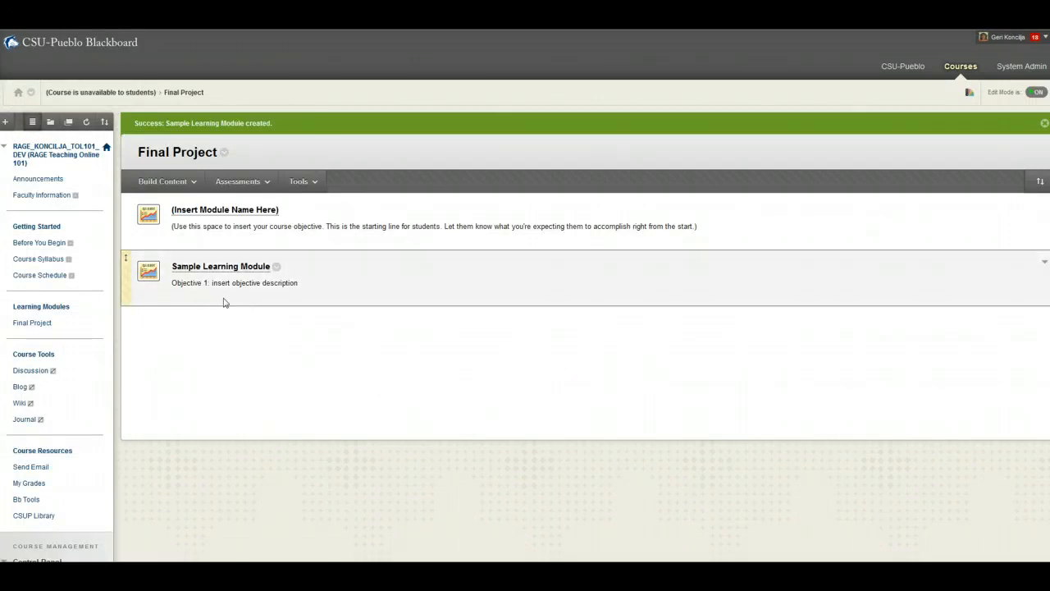
Step: Open Sample Learning Module and look over the content types that can be built in it
{"action": "left_click", "coordinate": [217, 272]}
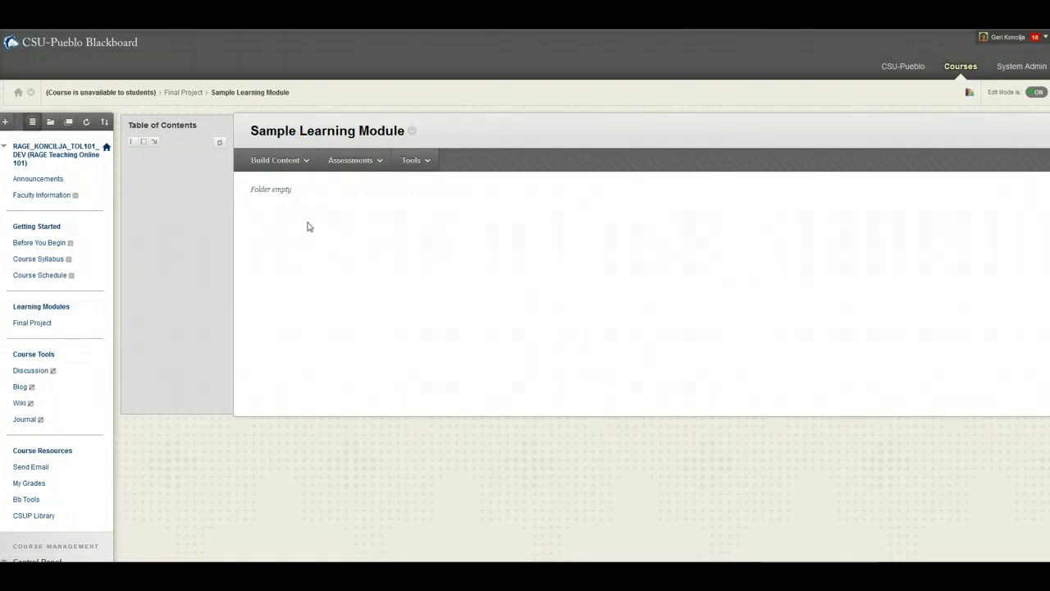
{"action": "left_click", "coordinate": [279, 165]}
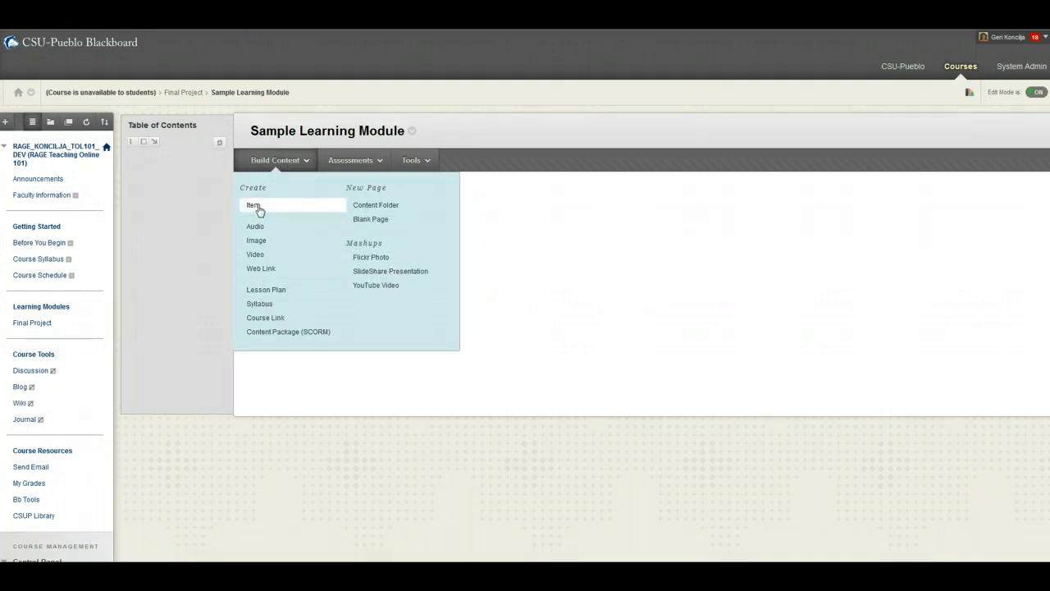
{"action": "left_click", "coordinate": [538, 228]}
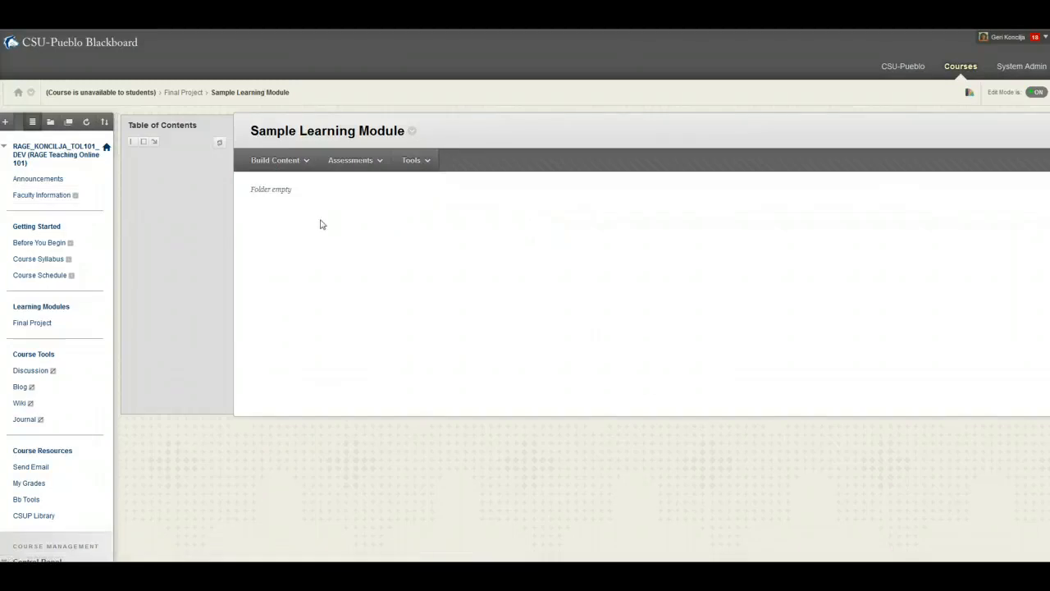
Step: Create a content item named "Overview" with the text "Add overview info here." and submit it with the default options
{"action": "left_click", "coordinate": [276, 161]}
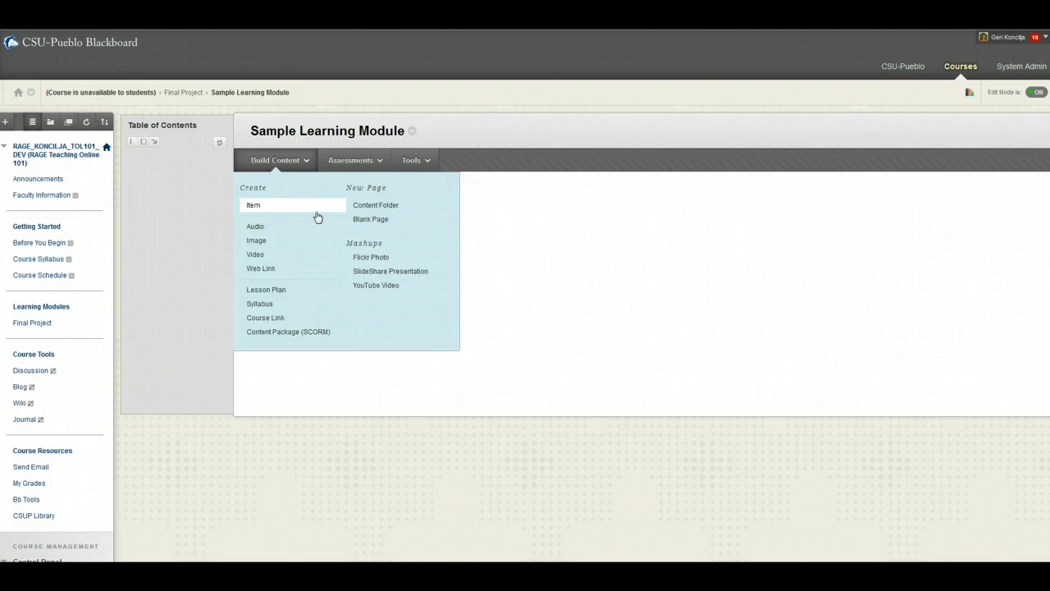
{"action": "left_click", "coordinate": [282, 206]}
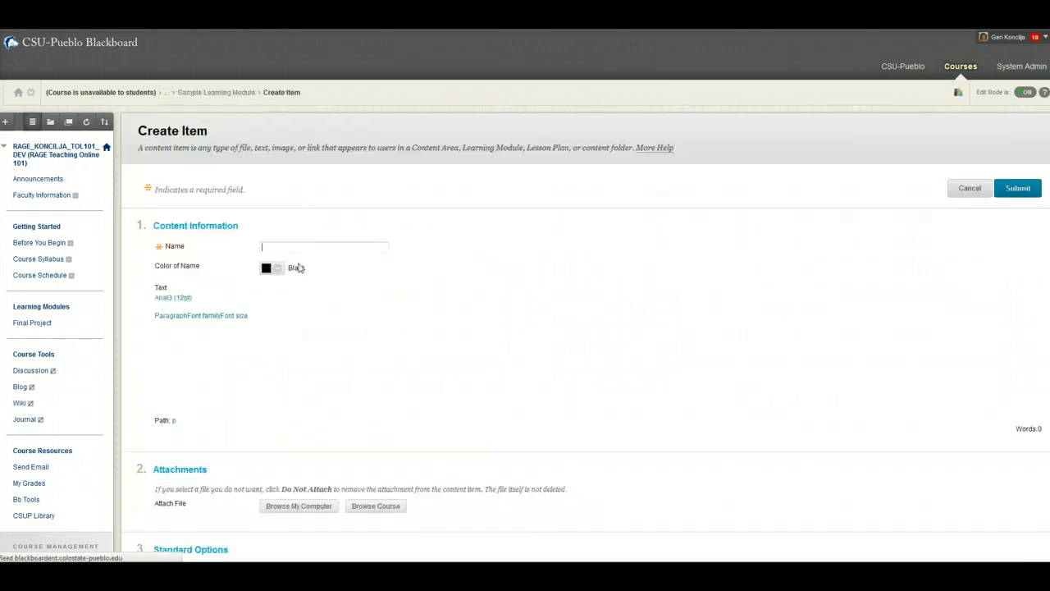
{"action": "left_click", "coordinate": [300, 247]}
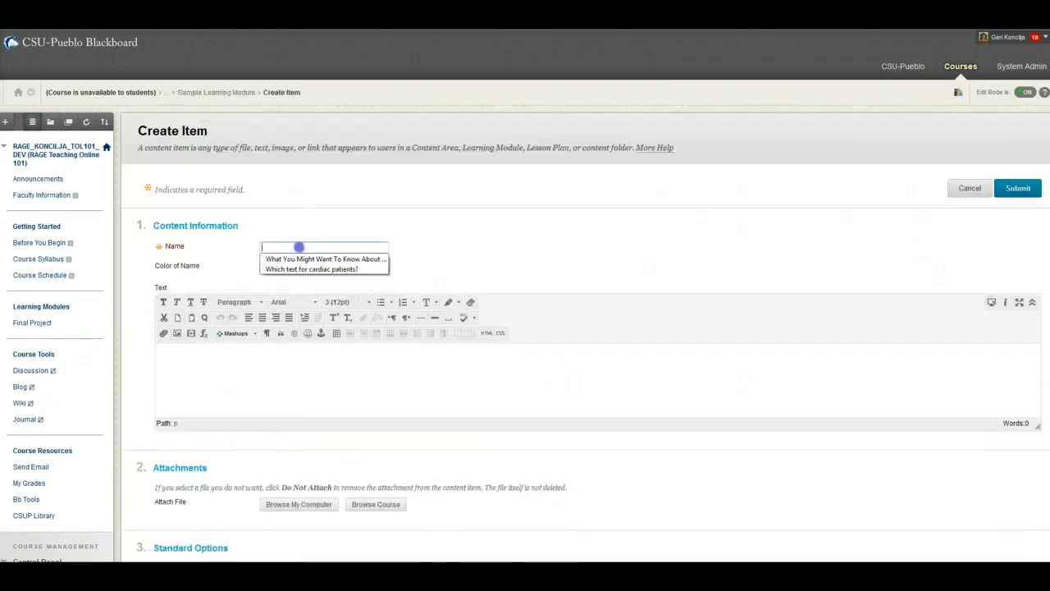
{"action": "type", "text": "Overview"}
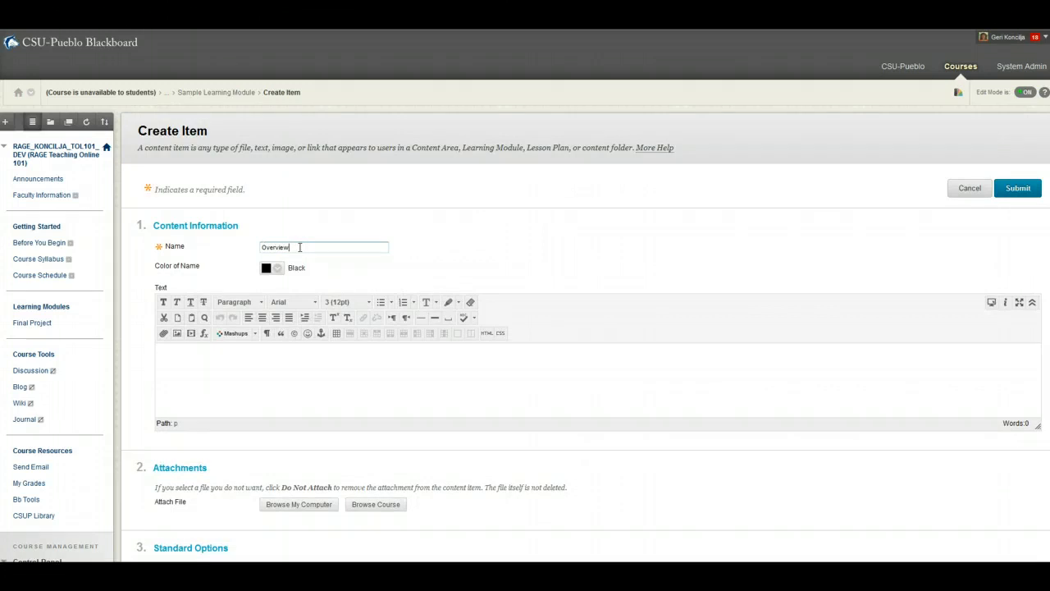
{"action": "left_click", "coordinate": [218, 366]}
{"action": "type", "text": "Add overview info here."}
{"action": "scroll", "coordinate": [572, 339], "scroll_direction": "down", "scroll_amount": 3}
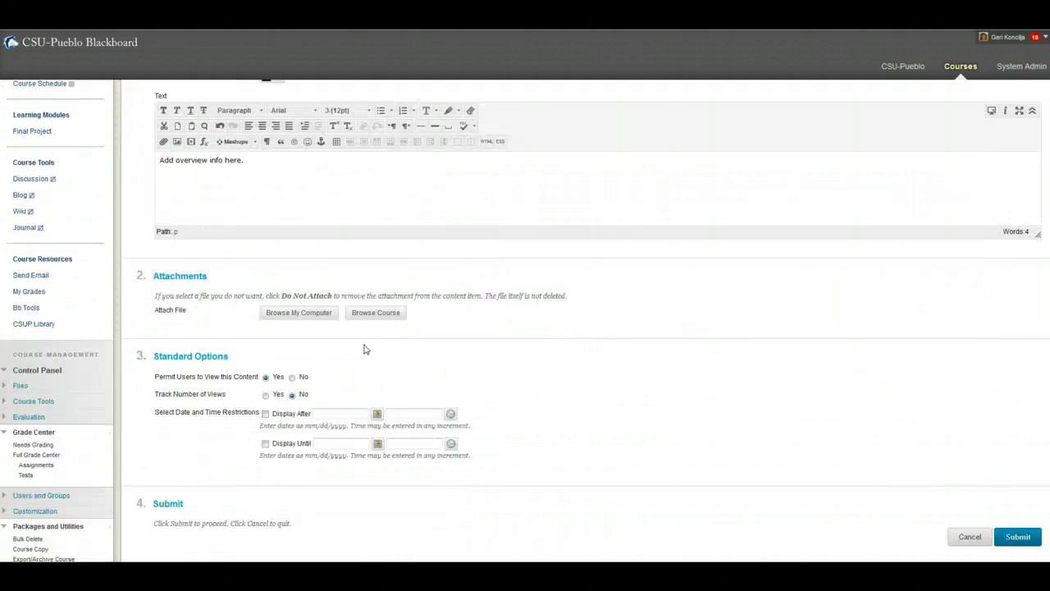
{"action": "scroll", "coordinate": [605, 376], "scroll_direction": "down", "scroll_amount": 2}
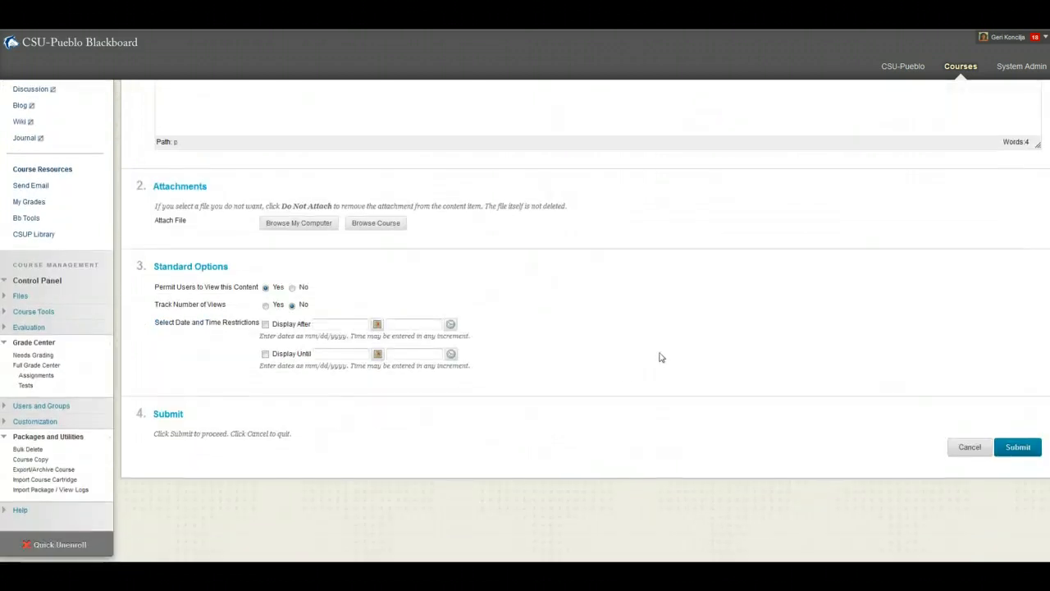
{"action": "left_click", "coordinate": [1016, 447]}
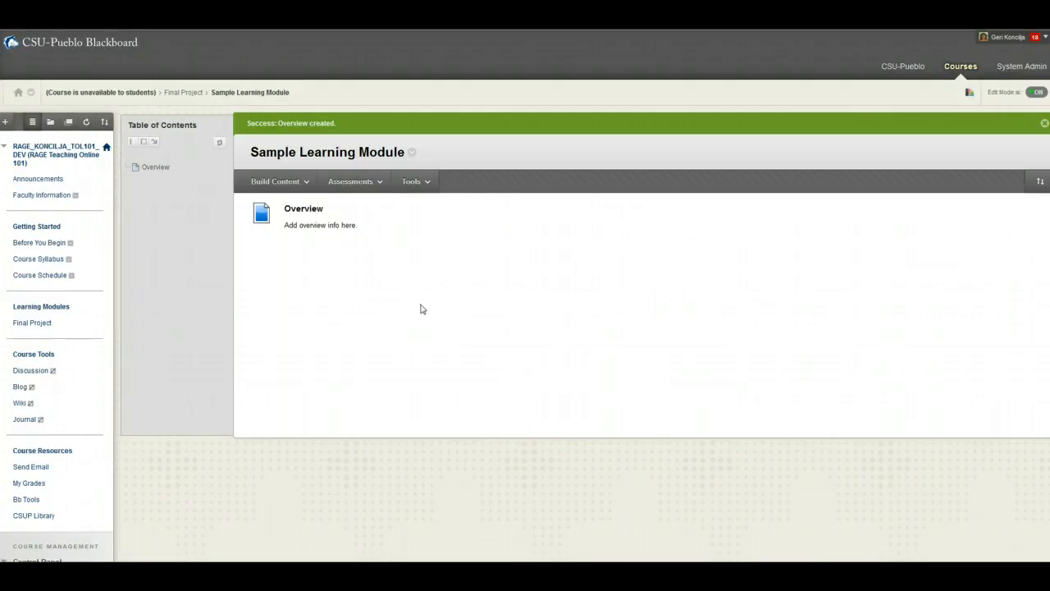
Step: Create a new test assessment named "This is a test" in the learning module, leaving description and instructions empty
{"action": "left_click", "coordinate": [376, 182]}
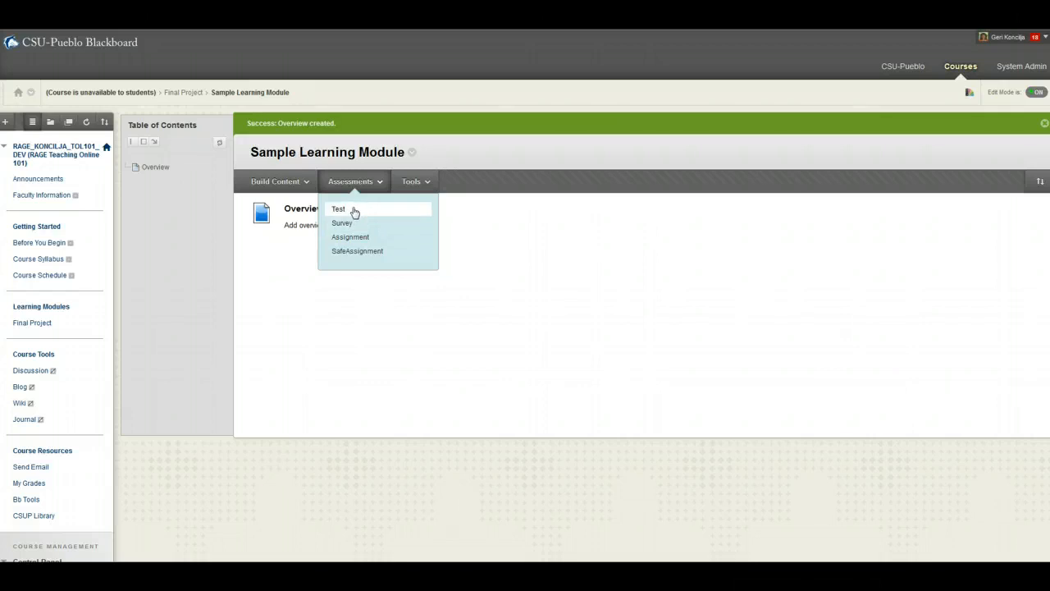
{"action": "left_click", "coordinate": [353, 210]}
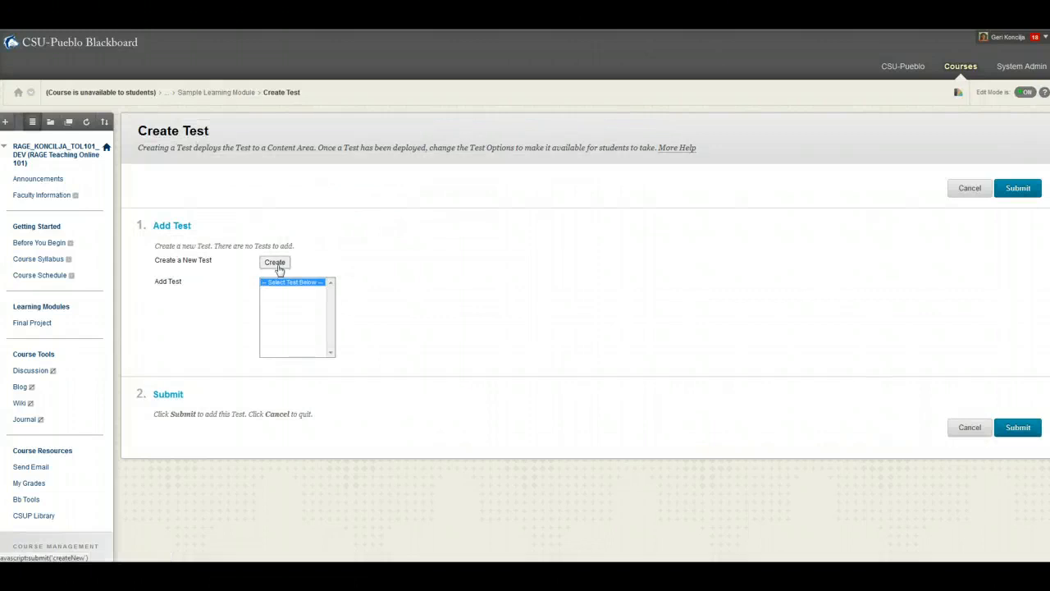
{"action": "left_click", "coordinate": [275, 261]}
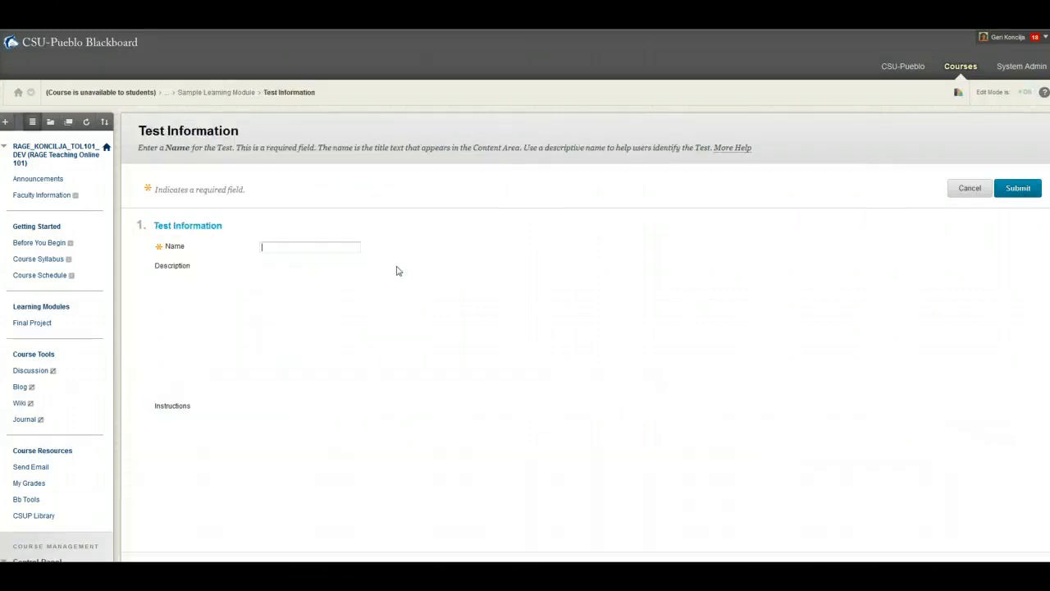
{"action": "left_click", "coordinate": [277, 246]}
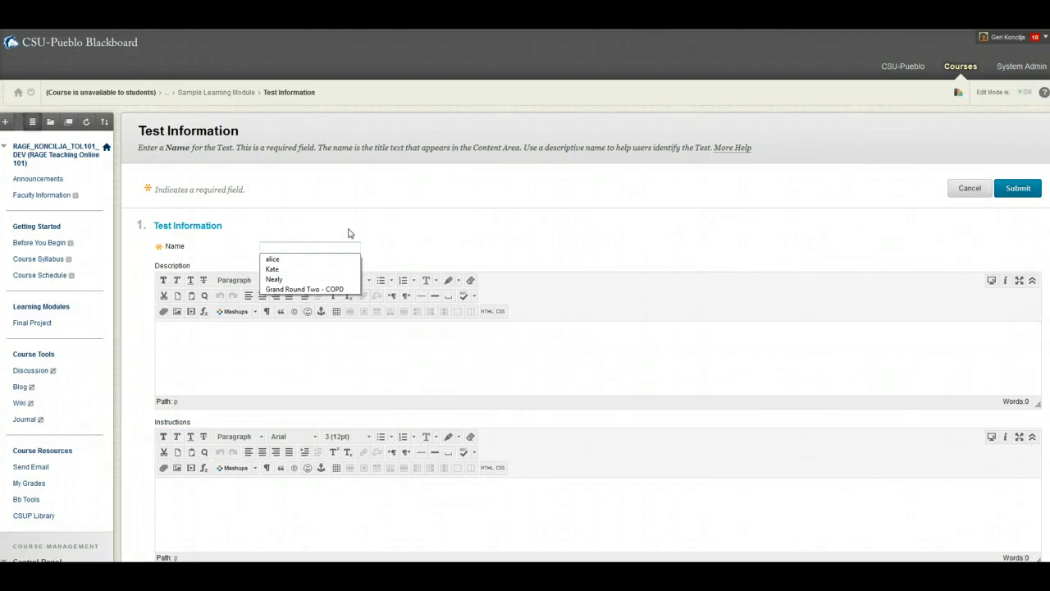
{"action": "type", "text": "This is a test"}
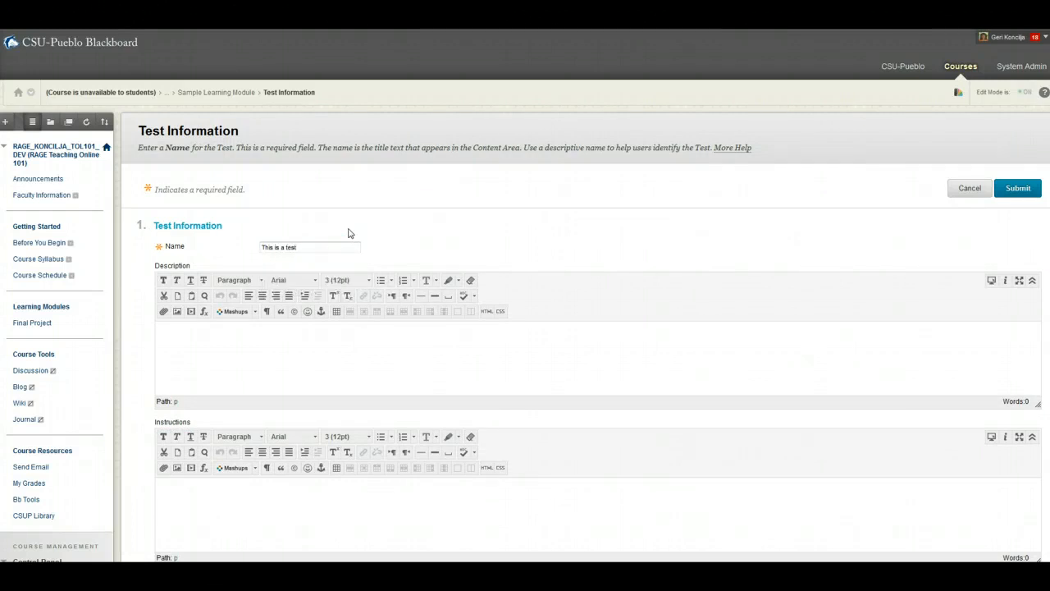
{"action": "left_click", "coordinate": [374, 395]}
{"action": "scroll", "coordinate": [560, 386], "scroll_direction": "down", "scroll_amount": 3}
{"action": "left_click", "coordinate": [1018, 379]}
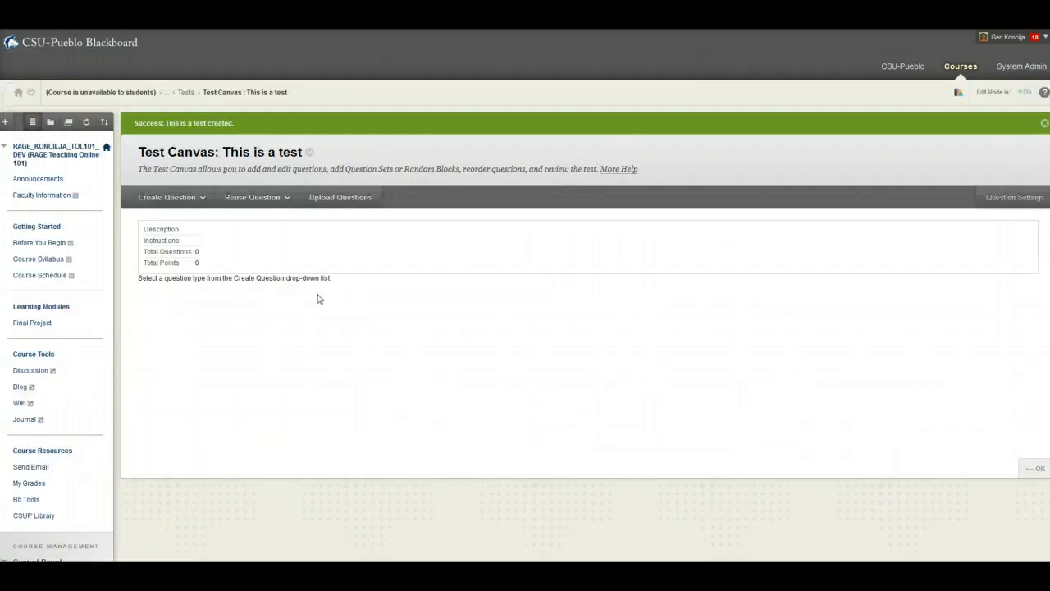
Step: Add a True/False question "This is awesome!" with the answer True and correct response feedback "Yes it is.", and submit it
{"action": "left_click", "coordinate": [190, 201]}
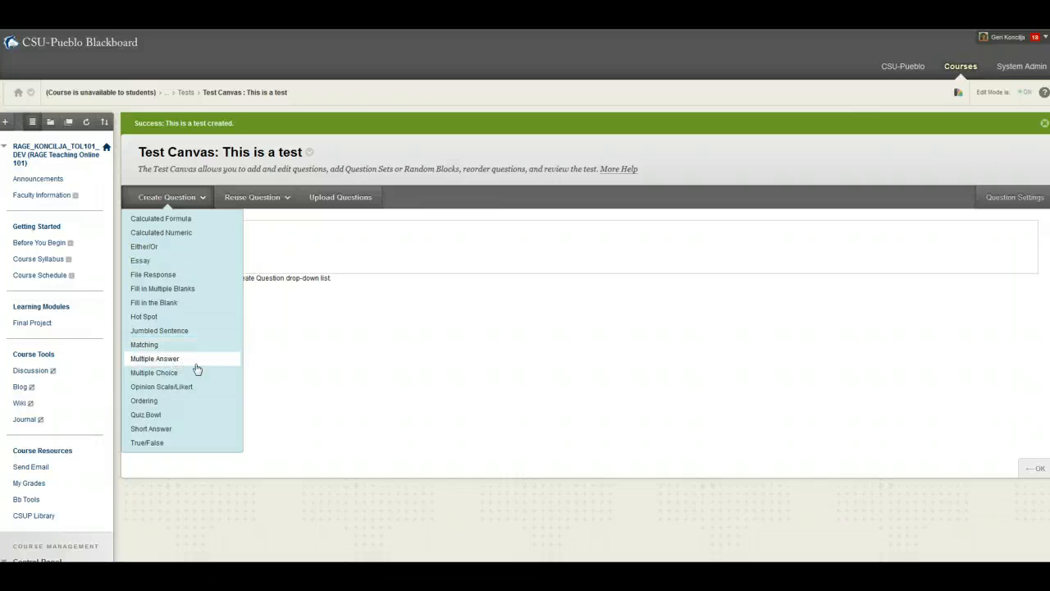
{"action": "left_click", "coordinate": [164, 443]}
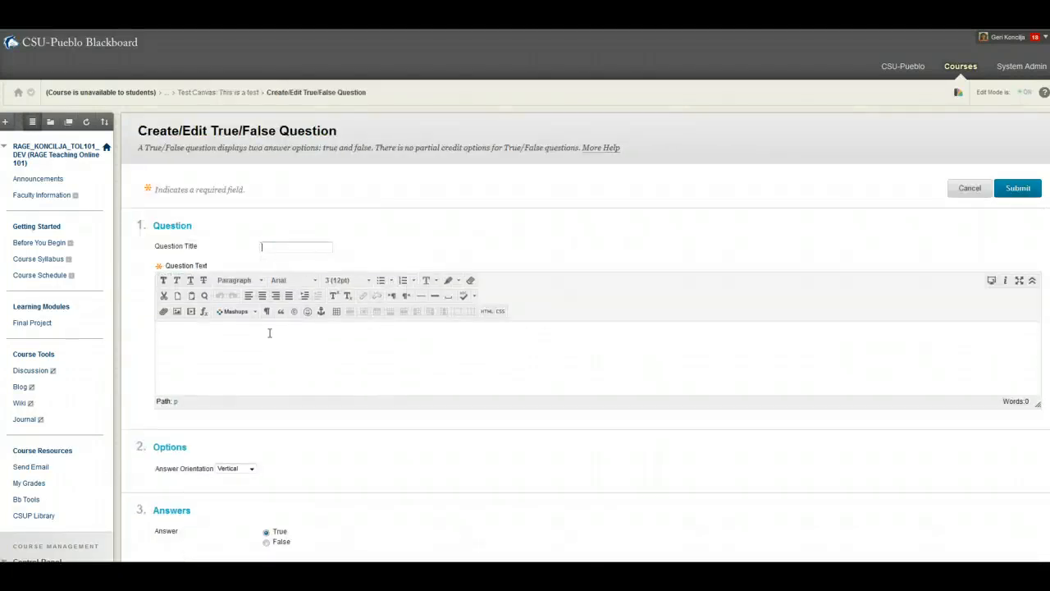
{"action": "left_click", "coordinate": [269, 332]}
{"action": "scroll", "coordinate": [276, 366], "scroll_direction": "down", "scroll_amount": 3}
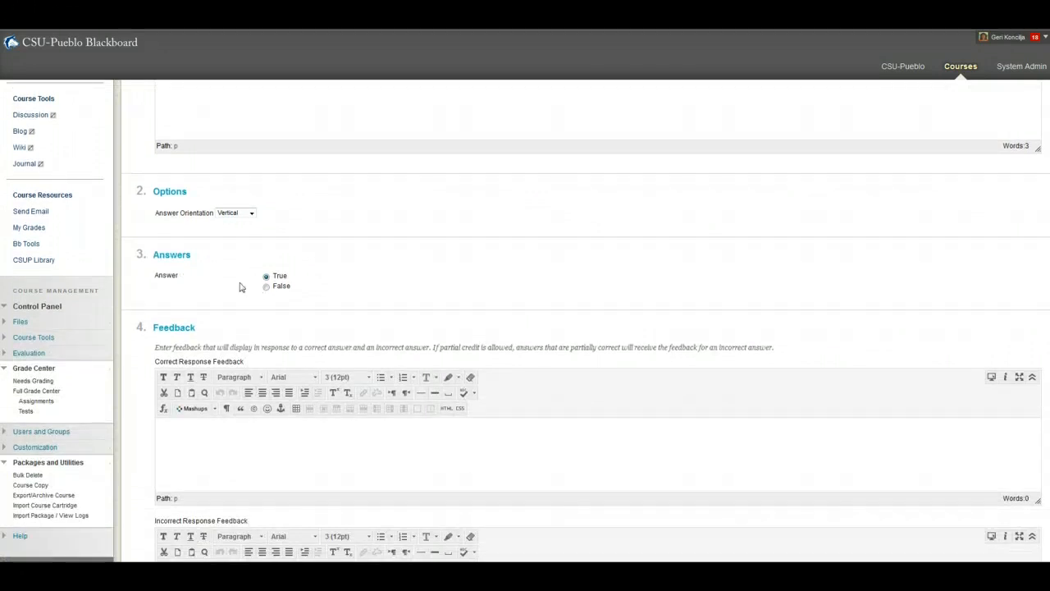
{"action": "left_click", "coordinate": [329, 424]}
{"action": "scroll", "coordinate": [245, 377], "scroll_direction": "down", "scroll_amount": 2}
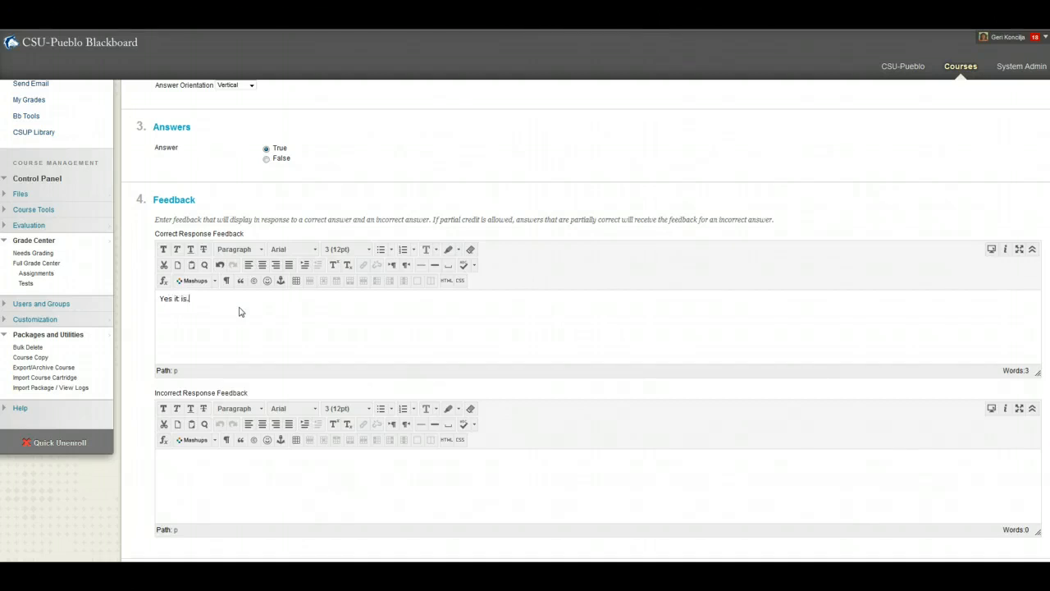
{"action": "scroll", "coordinate": [779, 298], "scroll_direction": "down", "scroll_amount": 3}
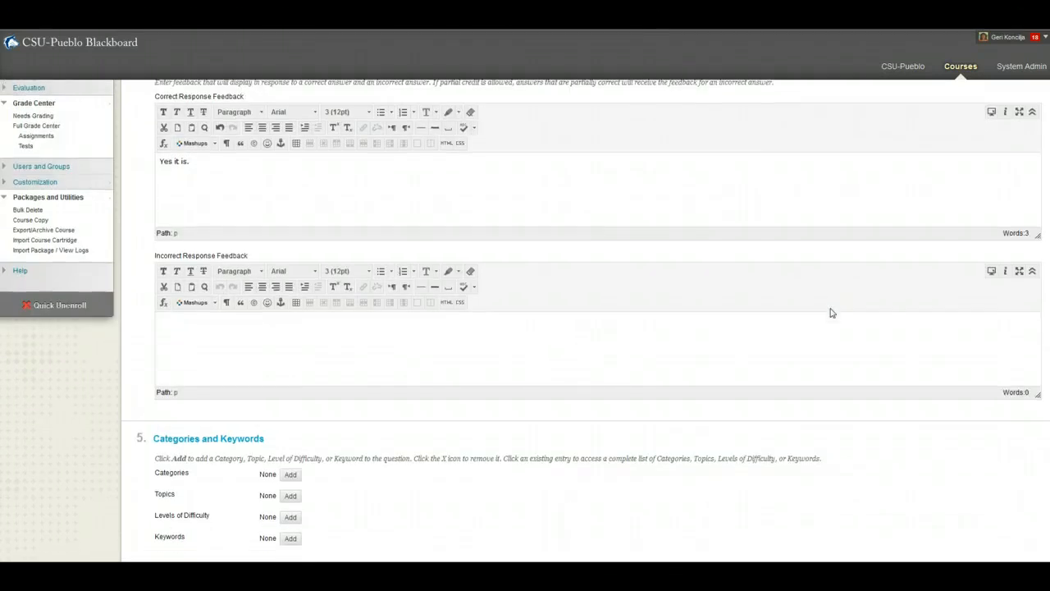
{"action": "scroll", "coordinate": [747, 284], "scroll_direction": "down", "scroll_amount": 3}
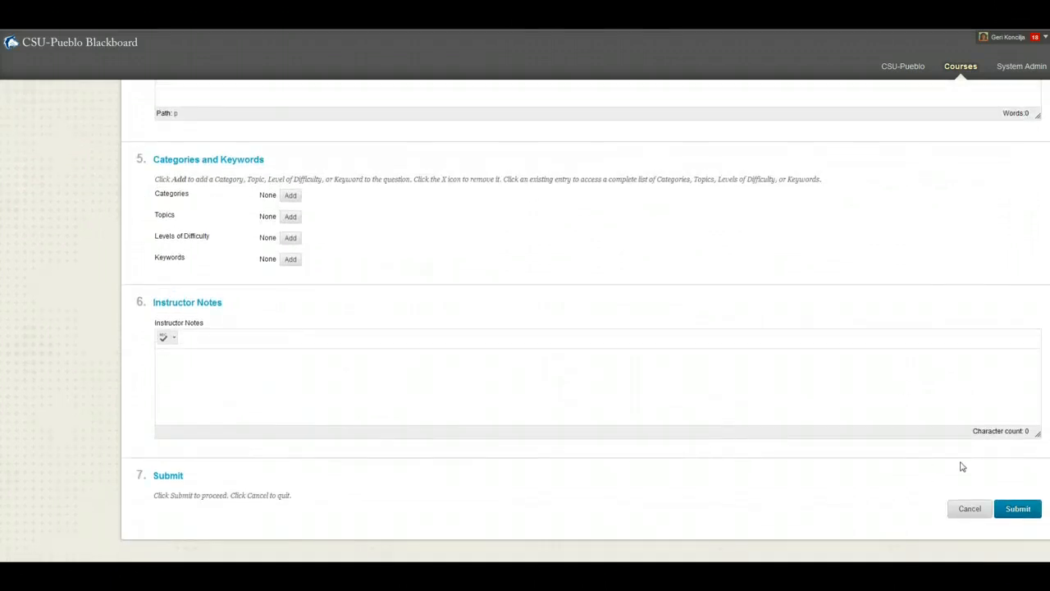
{"action": "left_click", "coordinate": [1019, 509]}
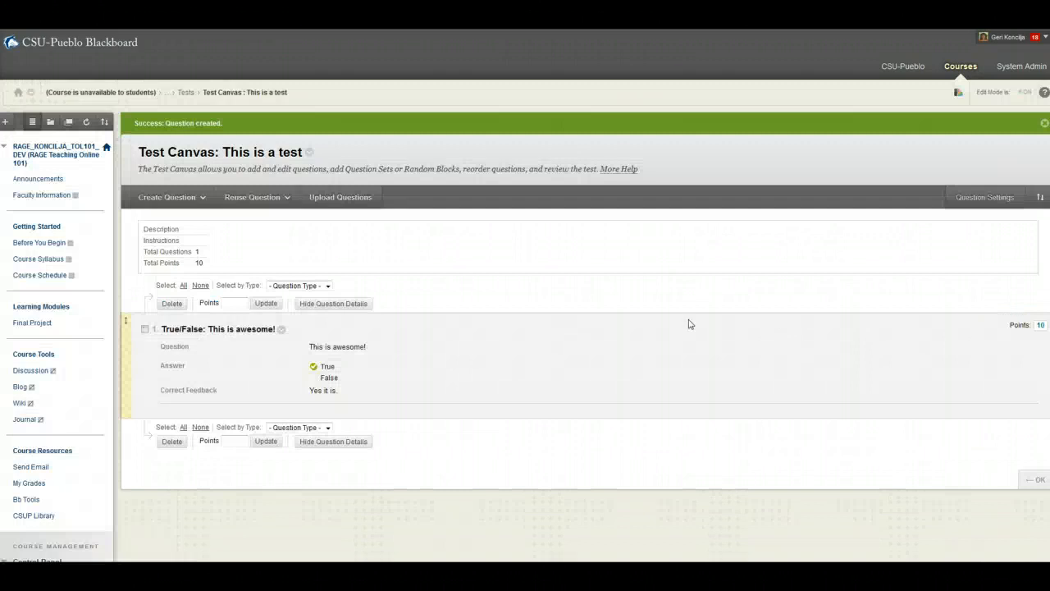
Step: Return to Sample Learning Module in Final Project and add the existing test "This is a test" to it
{"action": "scroll", "coordinate": [941, 314], "scroll_direction": "down", "scroll_amount": 5}
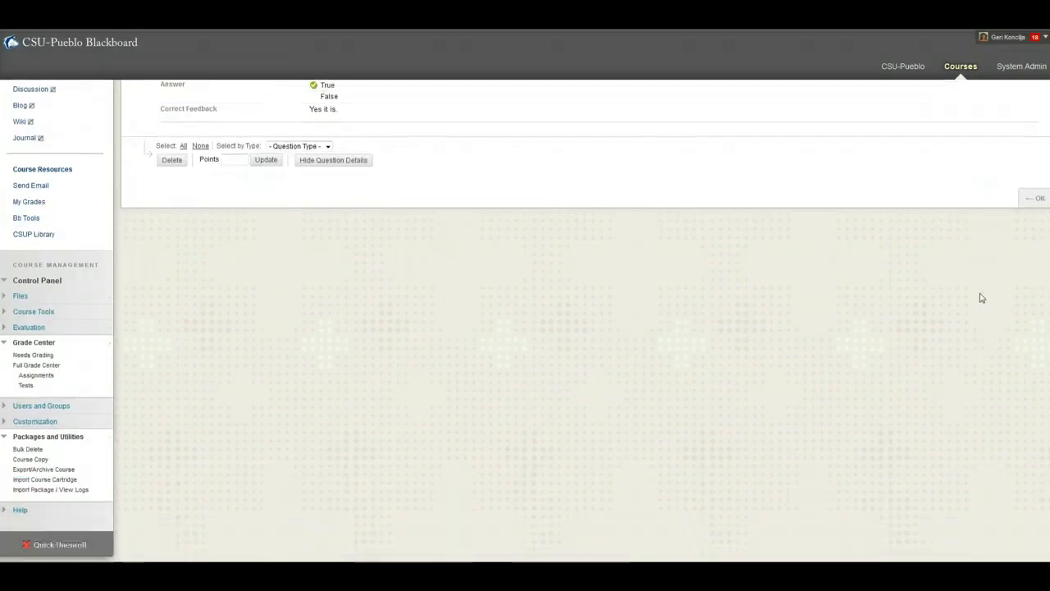
{"action": "scroll", "coordinate": [93, 312], "scroll_direction": "up", "scroll_amount": 3}
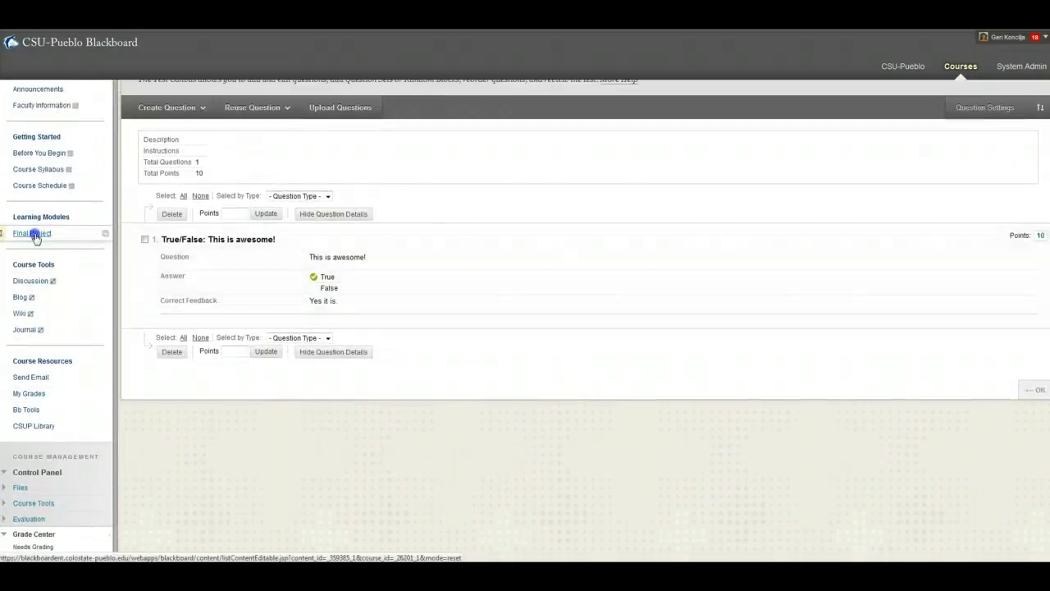
{"action": "left_click", "coordinate": [33, 233]}
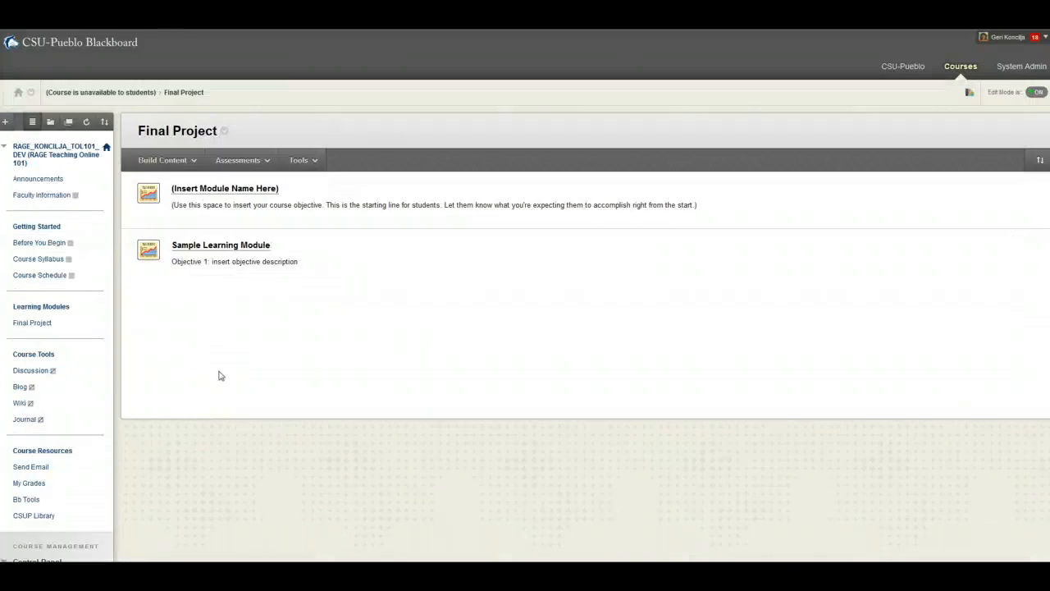
{"action": "left_click", "coordinate": [215, 245]}
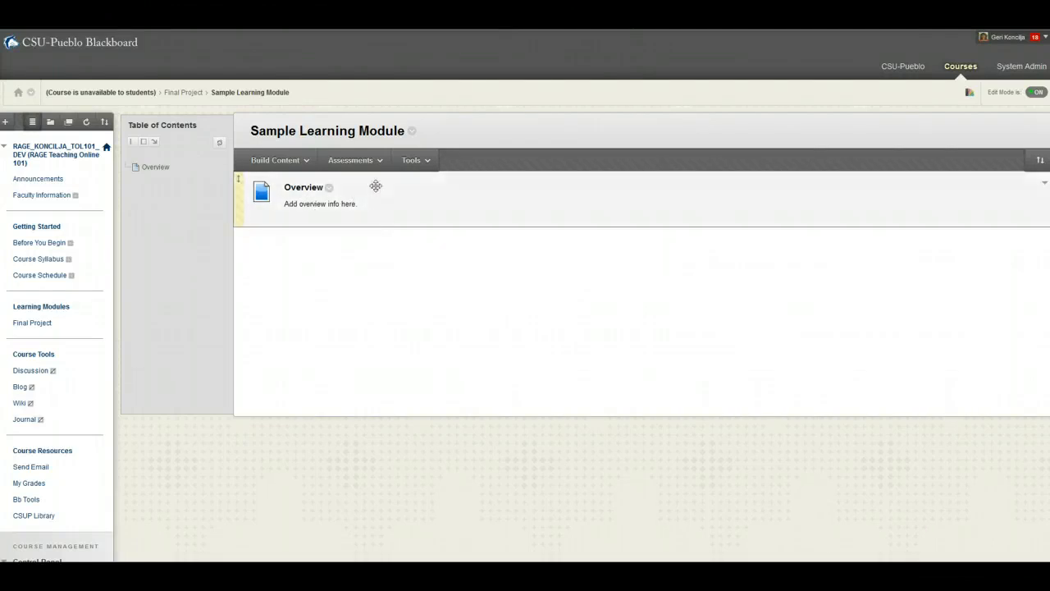
{"action": "left_click", "coordinate": [352, 161]}
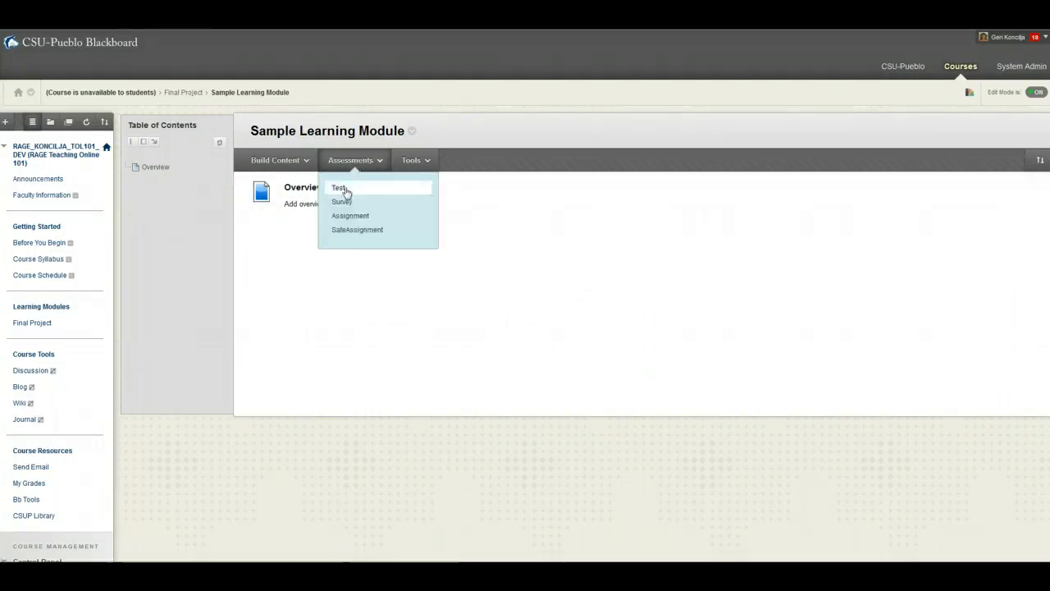
{"action": "left_click", "coordinate": [345, 188]}
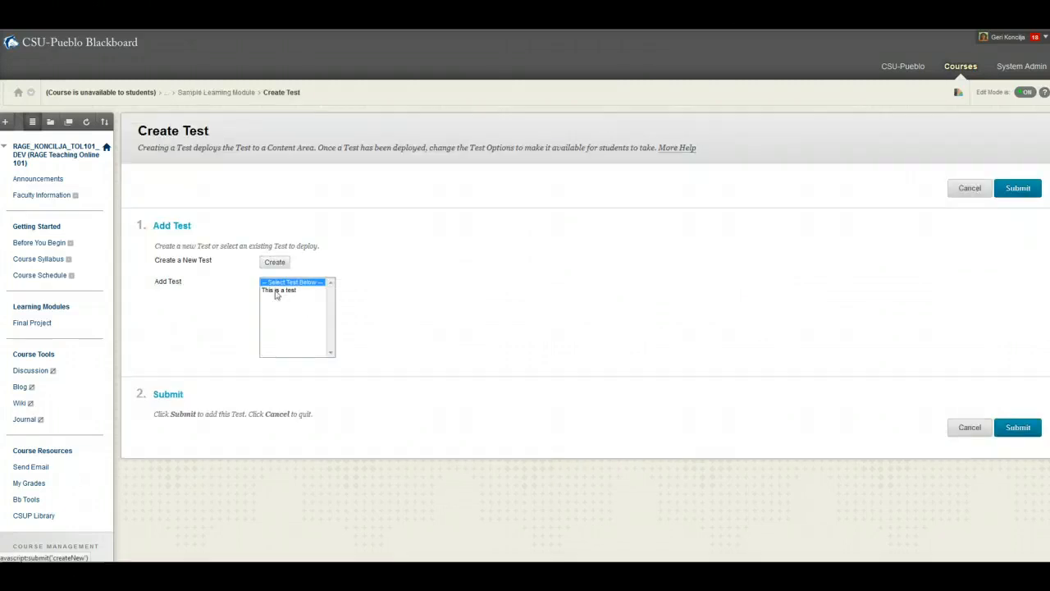
{"action": "left_click", "coordinate": [279, 291]}
{"action": "left_click", "coordinate": [1018, 429]}
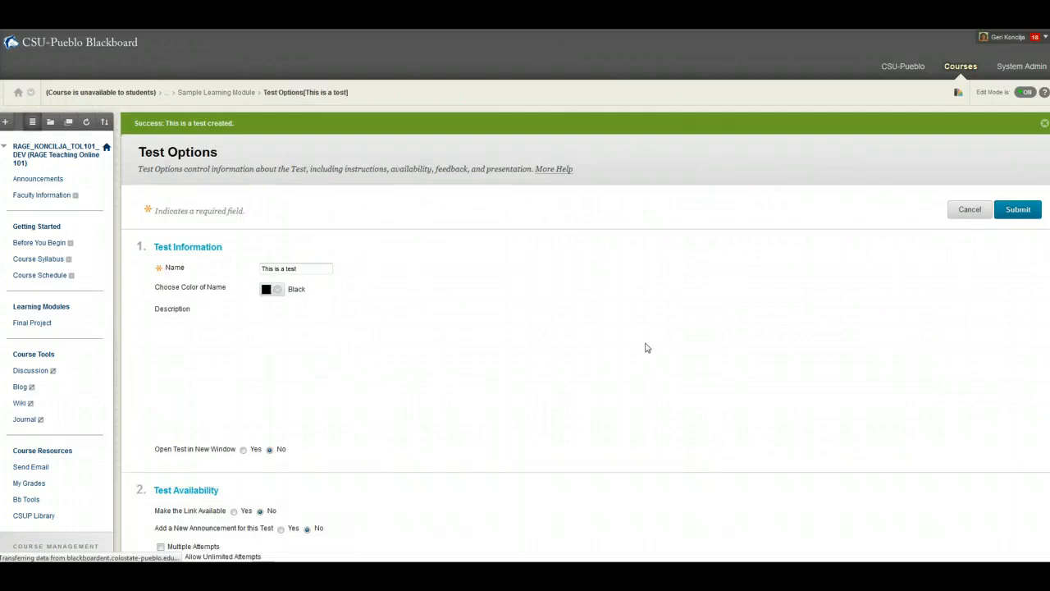
Step: Review the options of "This is a test" and submit them with the default settings
{"action": "scroll", "coordinate": [678, 274], "scroll_direction": "down", "scroll_amount": 5}
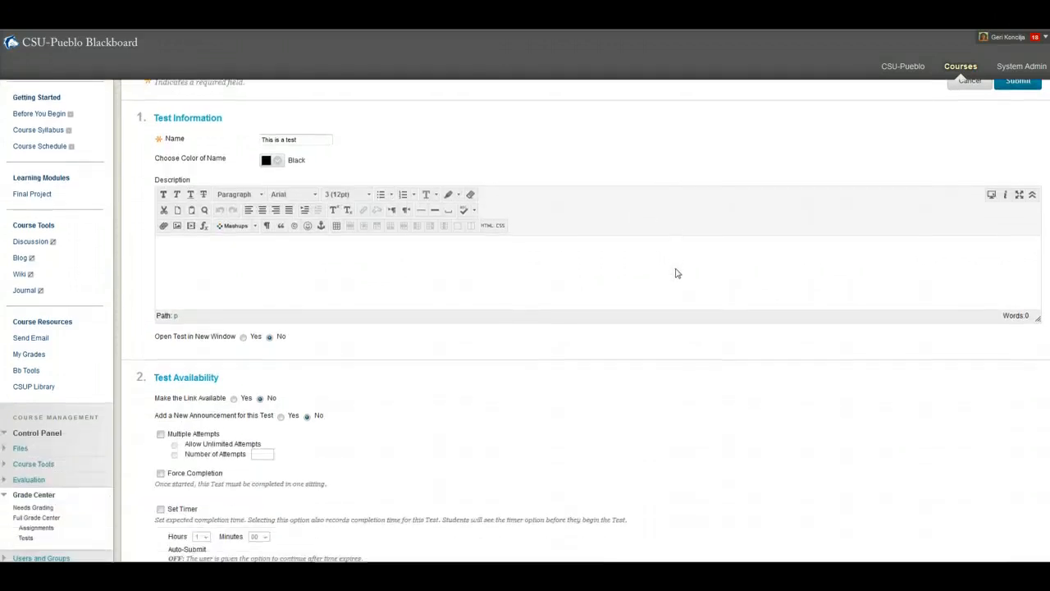
{"action": "scroll", "coordinate": [870, 410], "scroll_direction": "down", "scroll_amount": 5}
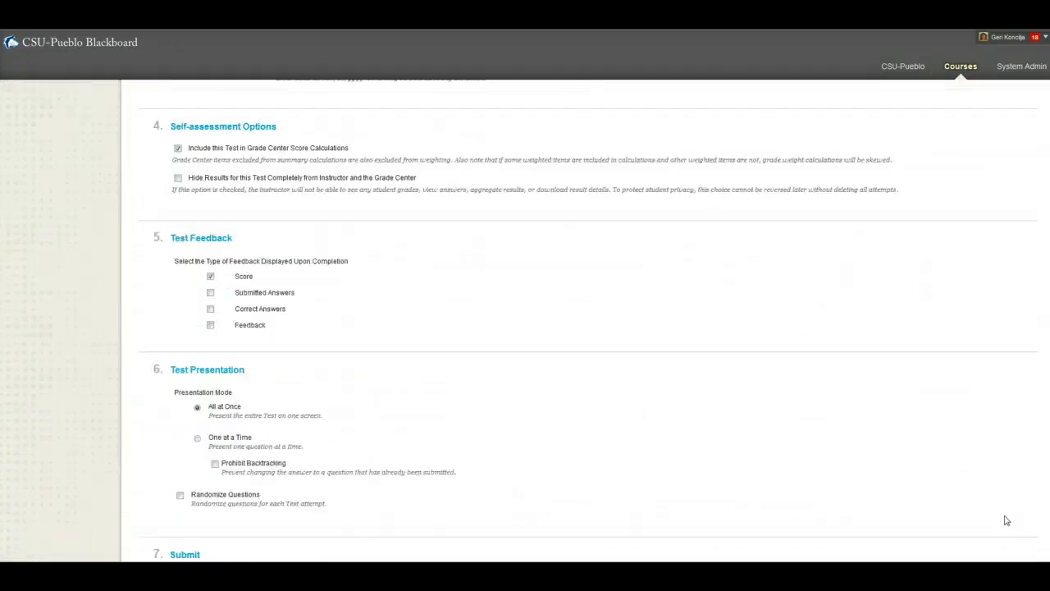
{"action": "left_click", "coordinate": [1002, 510]}
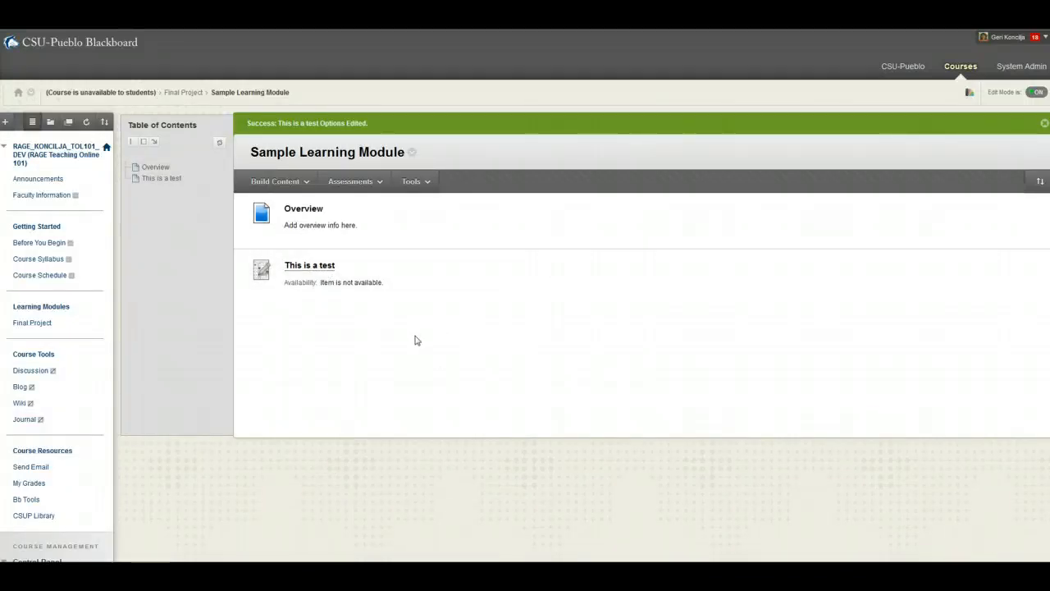
Step: Start a new forum on the course's Discussion Board, named "Sample Forum" with the description "Instructions go here."
{"action": "left_click", "coordinate": [415, 182]}
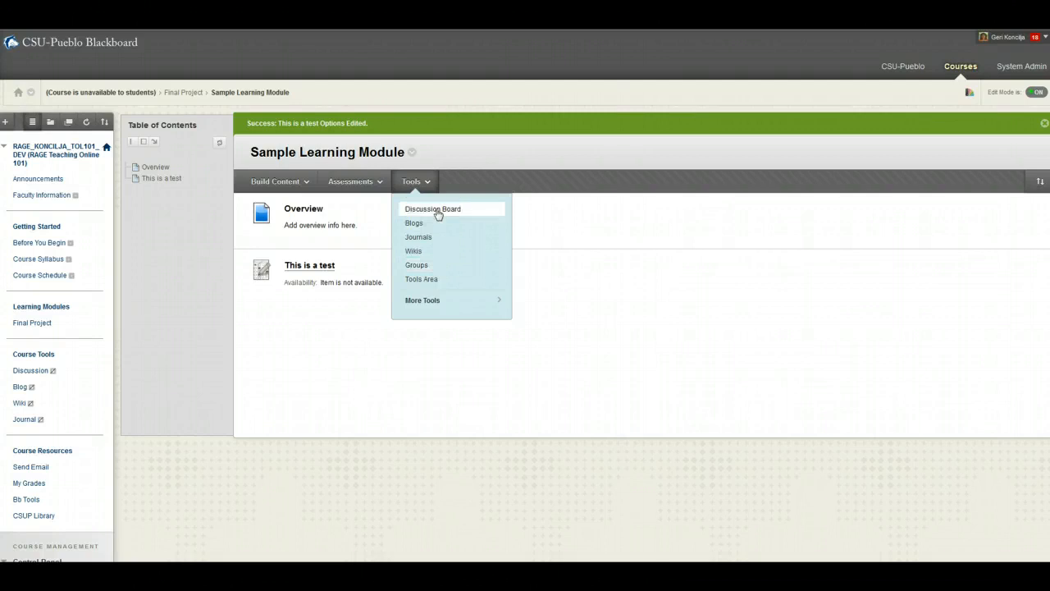
{"action": "left_click", "coordinate": [370, 318]}
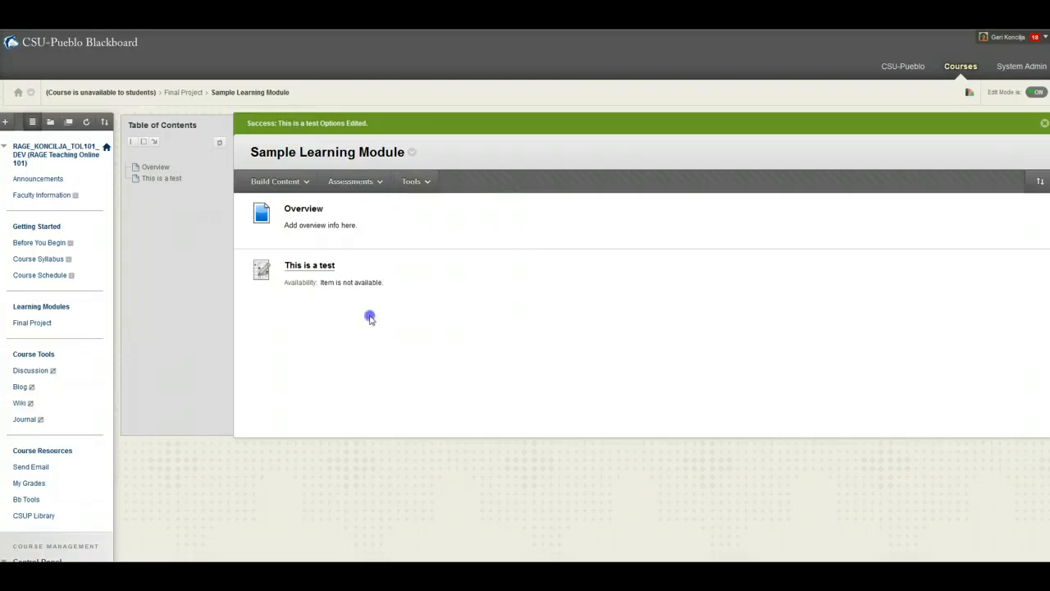
{"action": "left_click", "coordinate": [33, 374]}
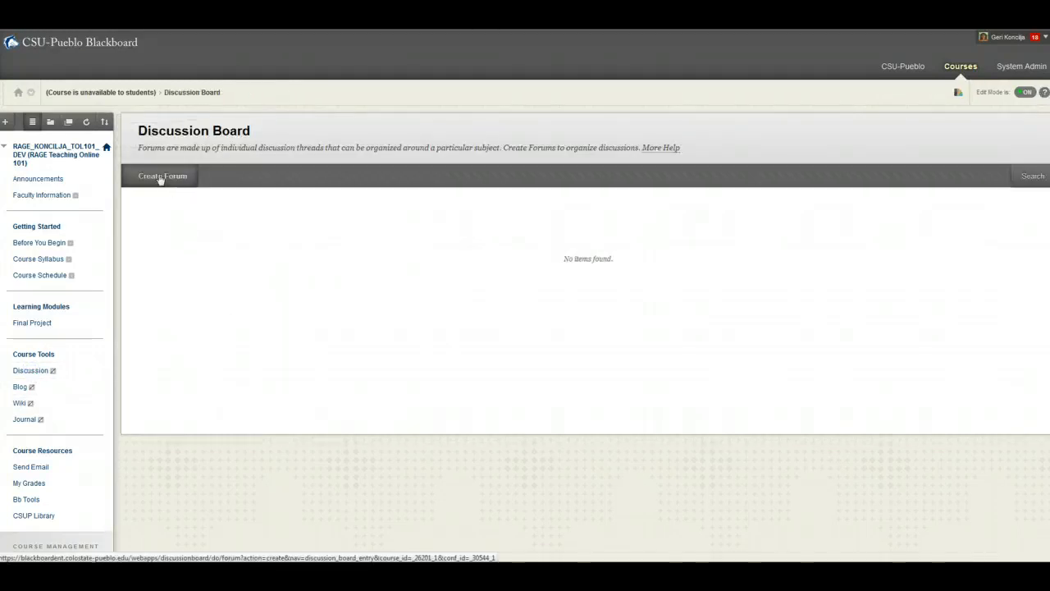
{"action": "left_click", "coordinate": [160, 178]}
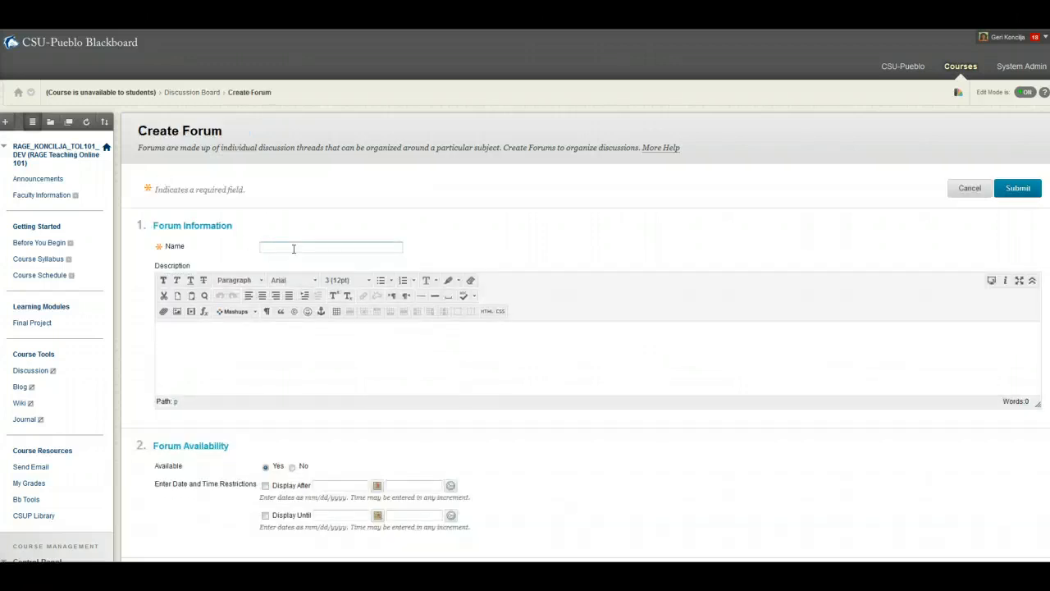
{"action": "left_click", "coordinate": [293, 247]}
{"action": "type", "text": "s"}
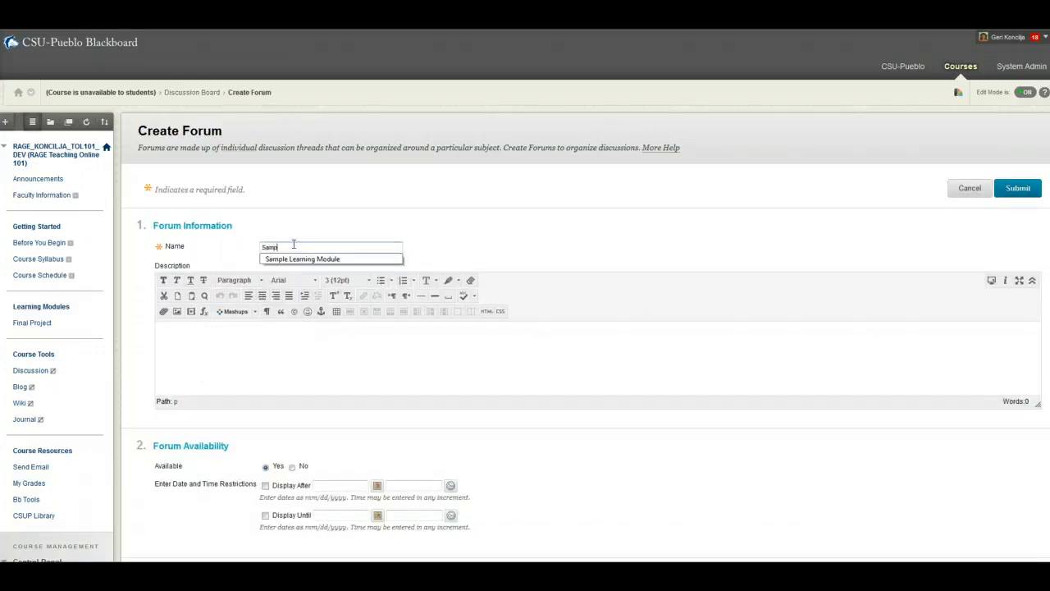
{"action": "type", "text": "ample For"}
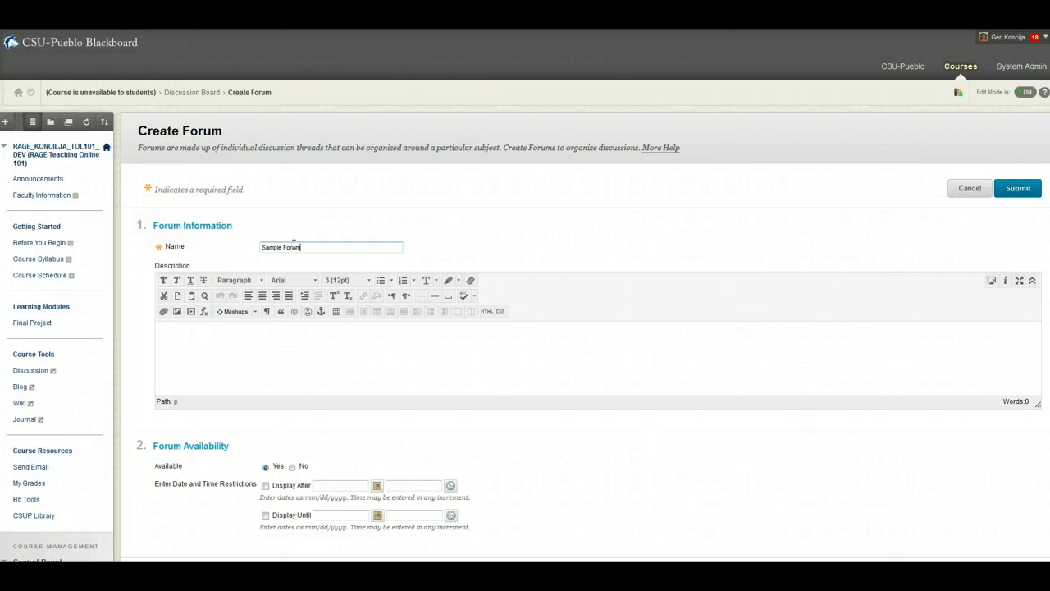
{"action": "type", "text": "um"}
{"action": "left_click", "coordinate": [206, 341]}
{"action": "type", "text": "Instructions go here."}
Step: Make Sample Forum a graded discussion forum with 100 points possible, leaving the other forum settings at their defaults
{"action": "scroll", "coordinate": [221, 312], "scroll_direction": "down", "scroll_amount": 4}
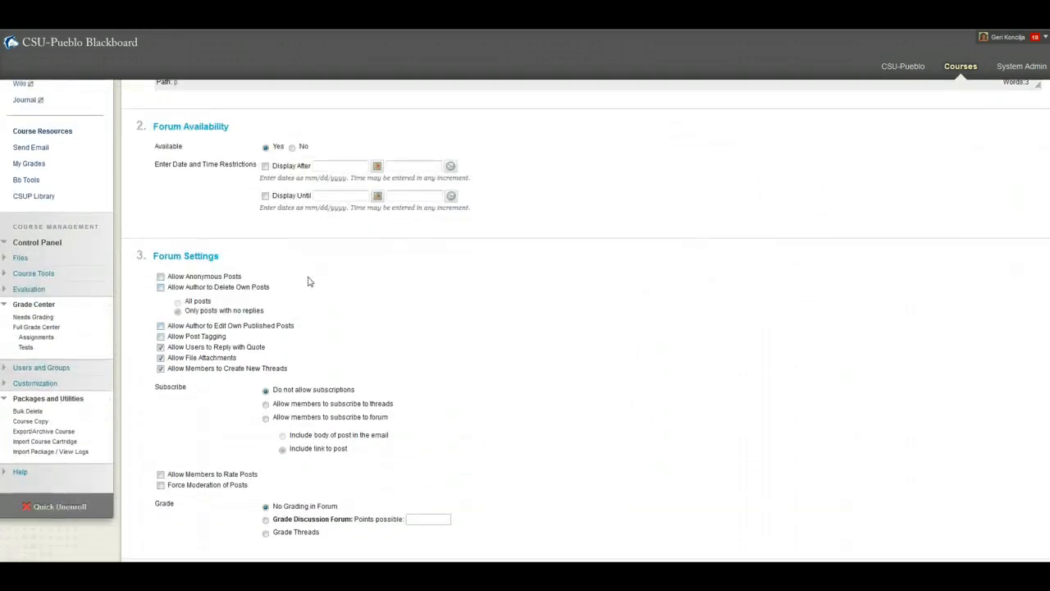
{"action": "scroll", "coordinate": [335, 298], "scroll_direction": "down", "scroll_amount": 1}
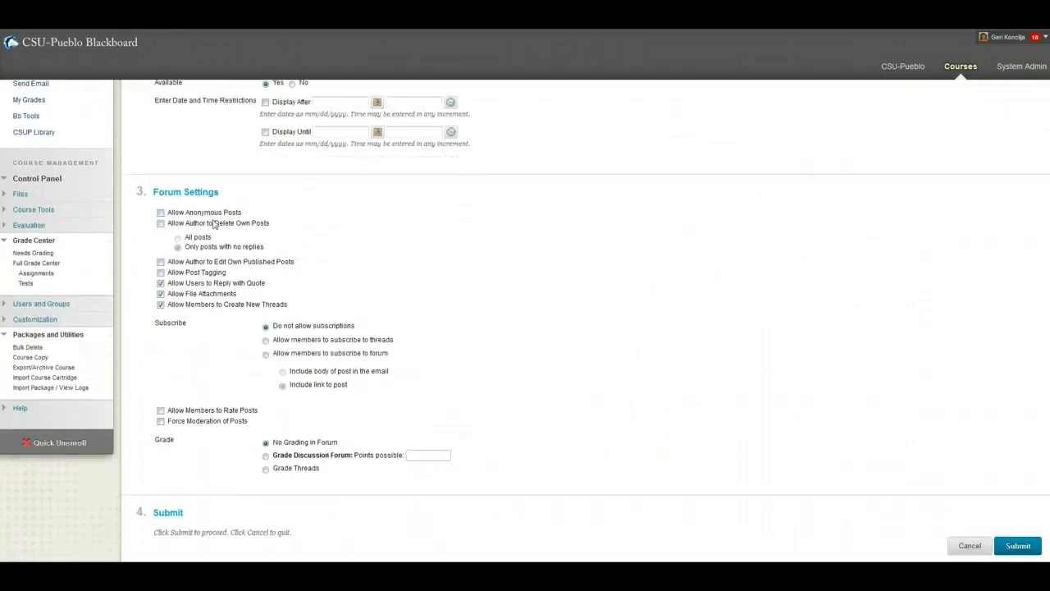
{"action": "left_click", "coordinate": [241, 325]}
{"action": "left_click", "coordinate": [265, 457]}
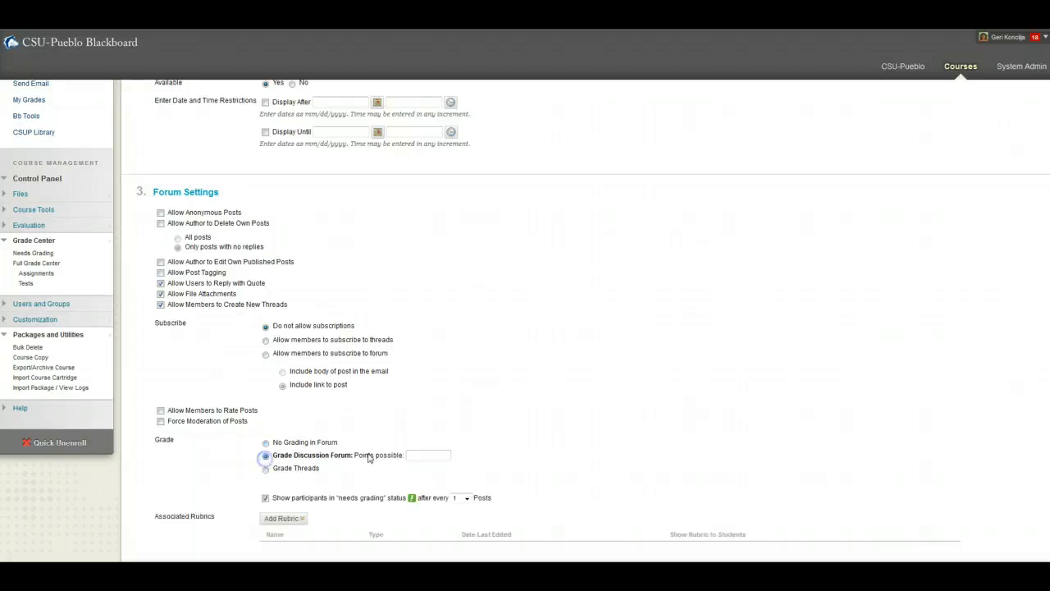
{"action": "left_click", "coordinate": [412, 453]}
{"action": "left_click", "coordinate": [432, 401]}
{"action": "left_click", "coordinate": [190, 468]}
{"action": "scroll", "coordinate": [208, 457], "scroll_direction": "down", "scroll_amount": 3}
Step: Check which rubrics can be associated with the forum, leave without choosing one, and submit the forum
{"action": "left_click", "coordinate": [283, 423]}
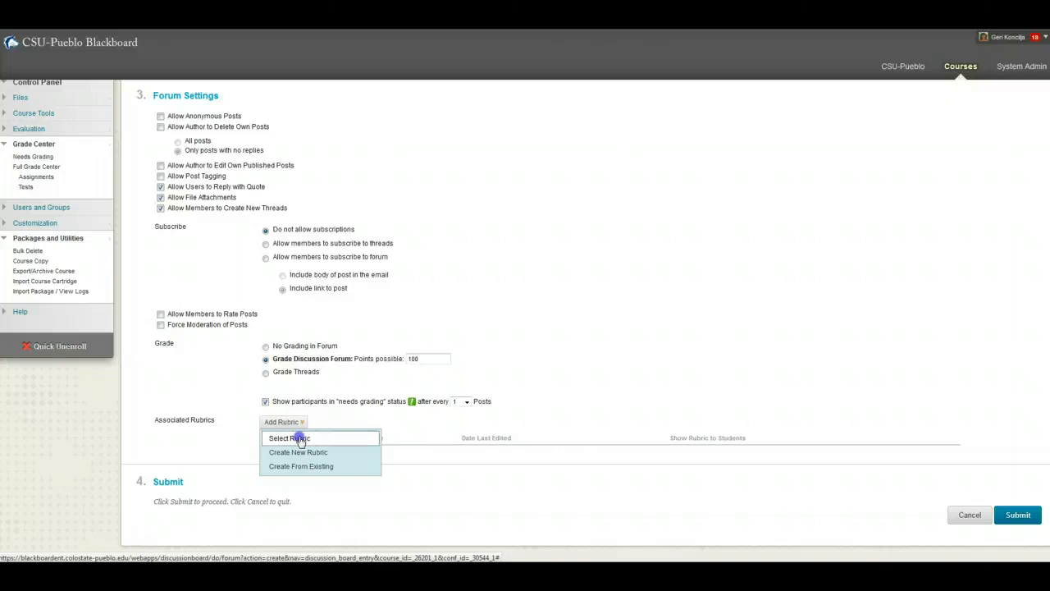
{"action": "left_click", "coordinate": [300, 440]}
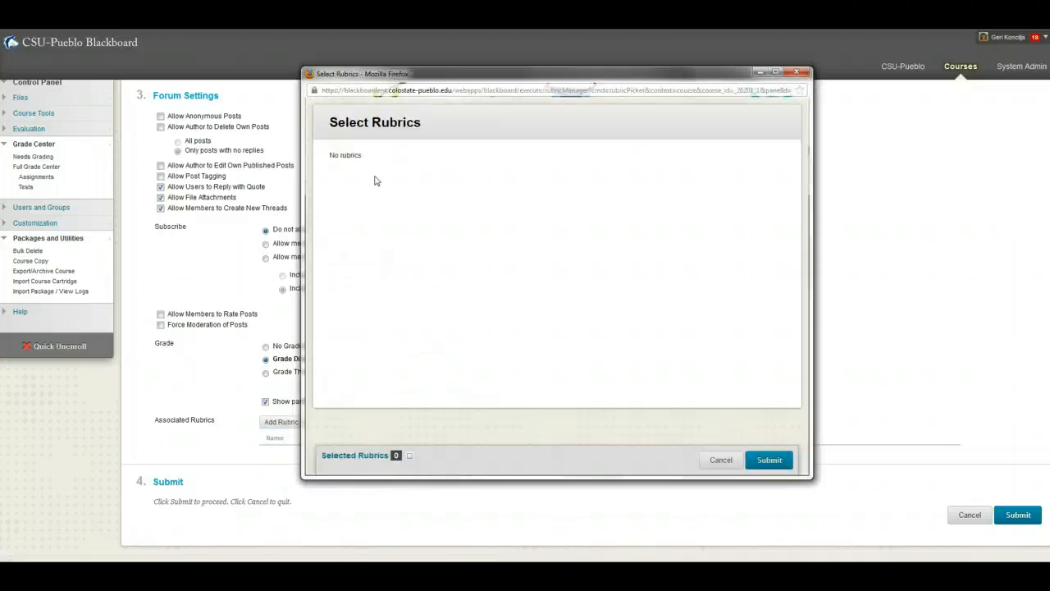
{"action": "left_click", "coordinate": [715, 459]}
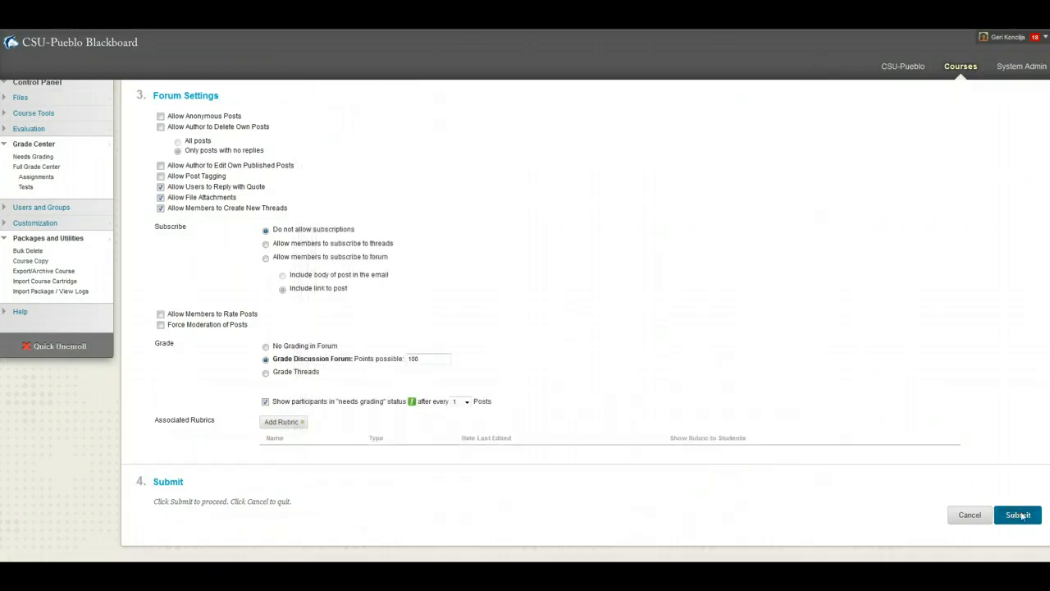
{"action": "left_click", "coordinate": [1021, 515]}
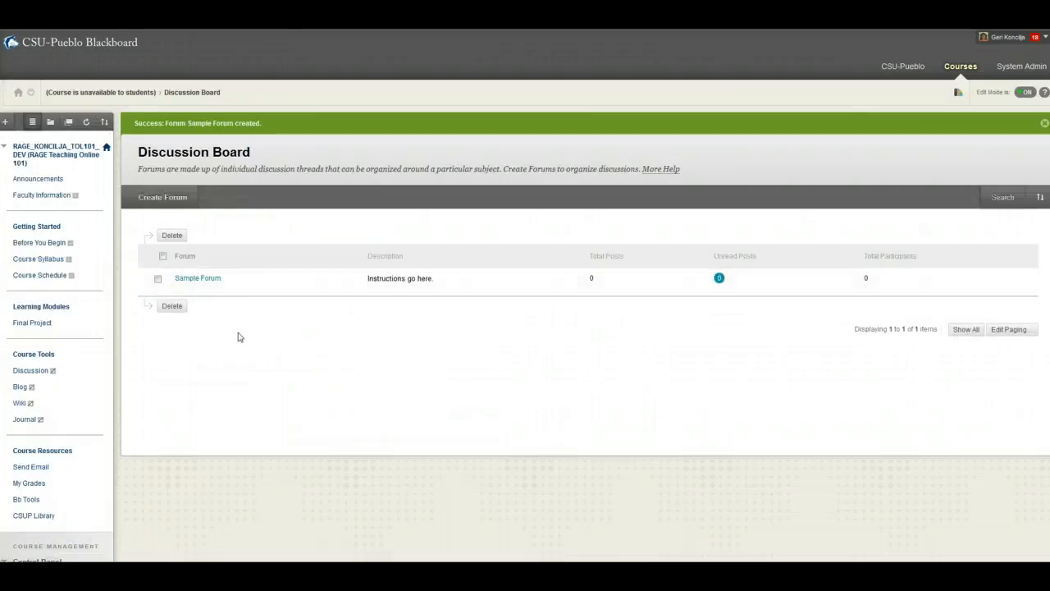
Step: Start a Discussion Board link in Sample Learning Module and choose the specific forum "Sample Forum" as its target
{"action": "left_click", "coordinate": [37, 324]}
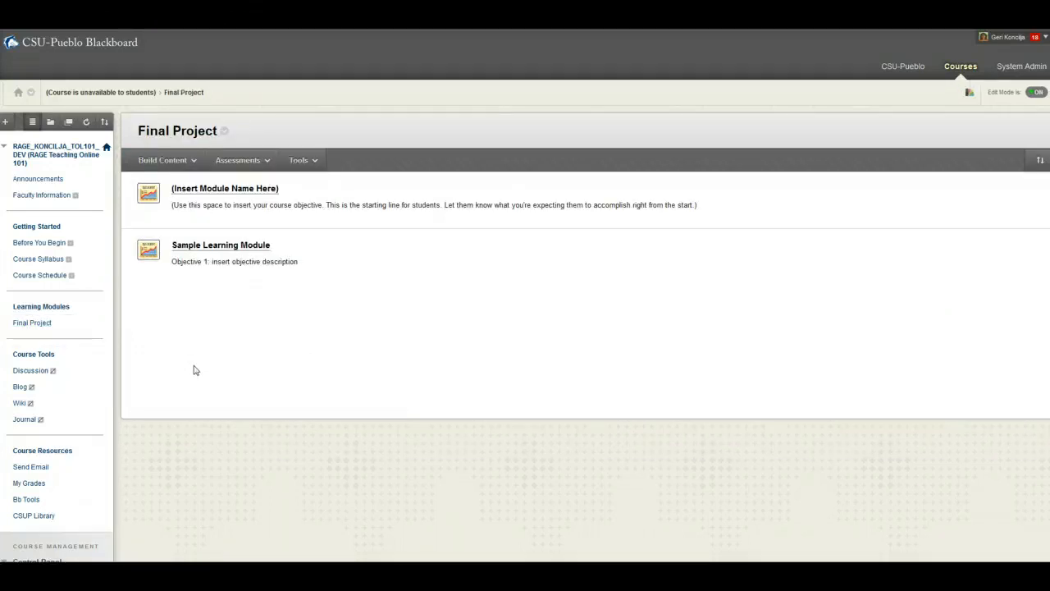
{"action": "left_click", "coordinate": [215, 246]}
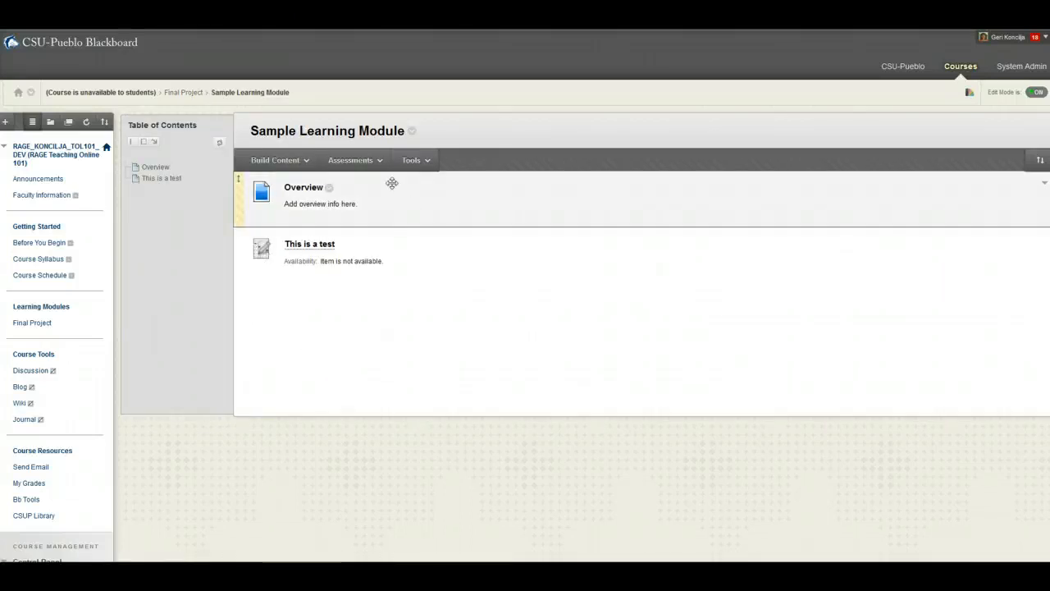
{"action": "left_click", "coordinate": [414, 161]}
{"action": "left_click", "coordinate": [423, 187]}
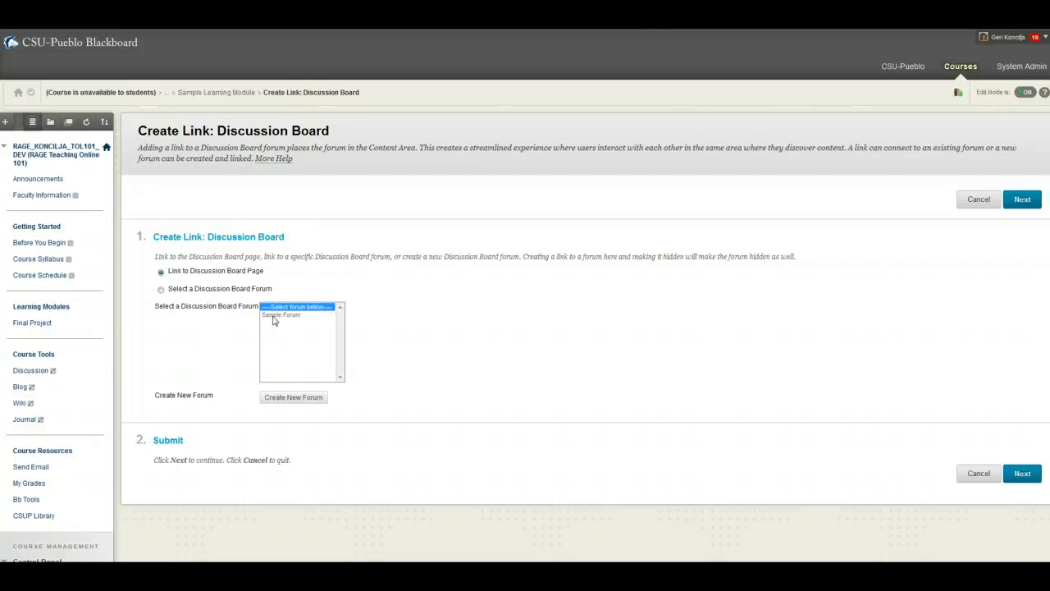
{"action": "left_click", "coordinate": [162, 290]}
{"action": "left_click", "coordinate": [287, 315]}
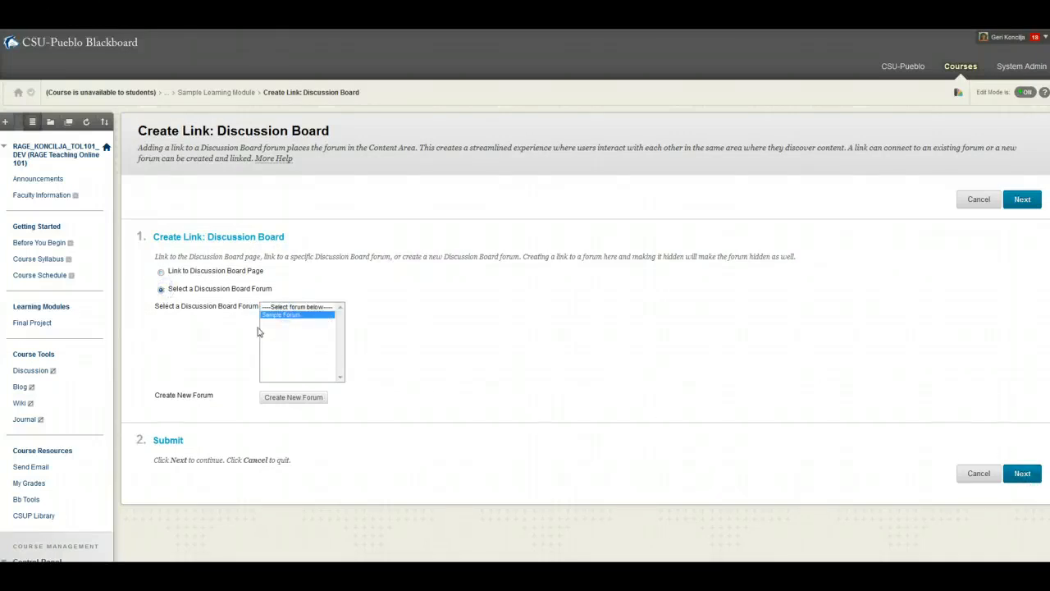
Step: Give the Sample Forum link the text "Instructions go here." and submit it with the default options
{"action": "left_click", "coordinate": [1016, 473]}
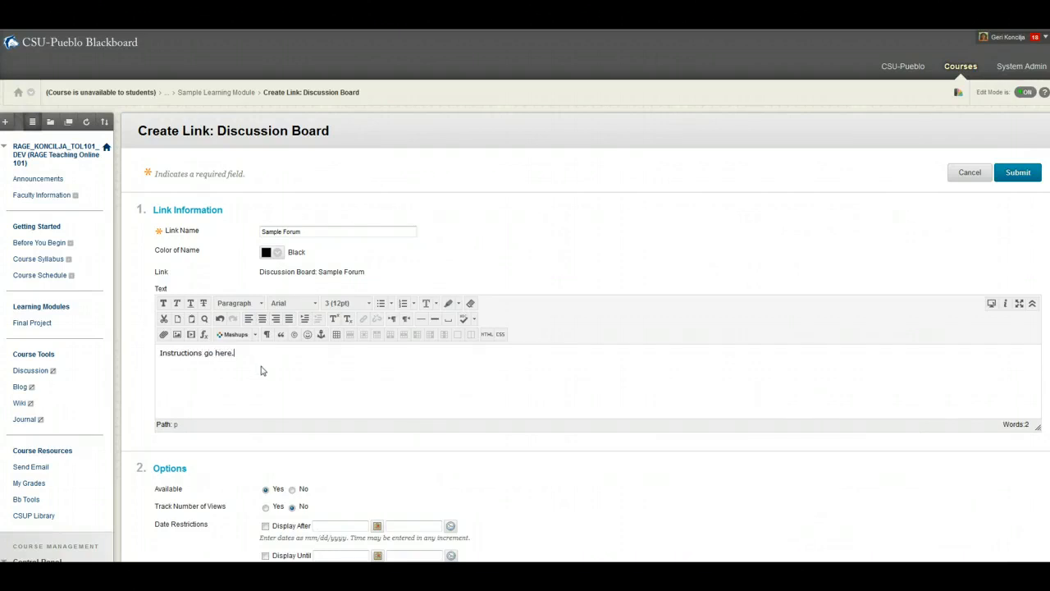
{"action": "left_click", "coordinate": [243, 355]}
{"action": "left_click", "coordinate": [247, 351]}
{"action": "left_click", "coordinate": [1012, 181]}
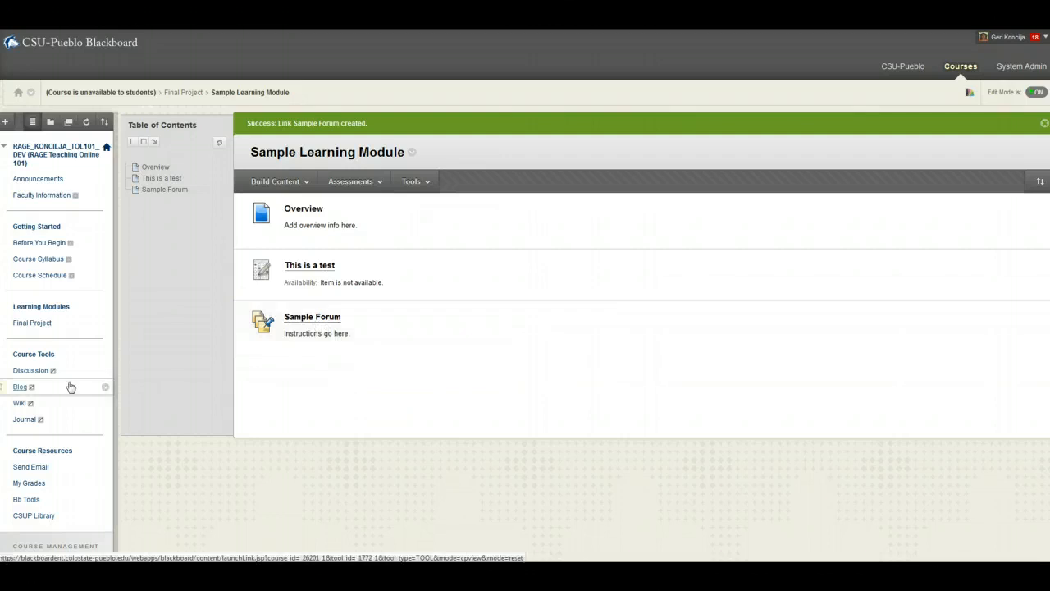
Step: Check the forum on the course's Discussion Board and reopen Sample Learning Module to review its contents
{"action": "left_click", "coordinate": [33, 370]}
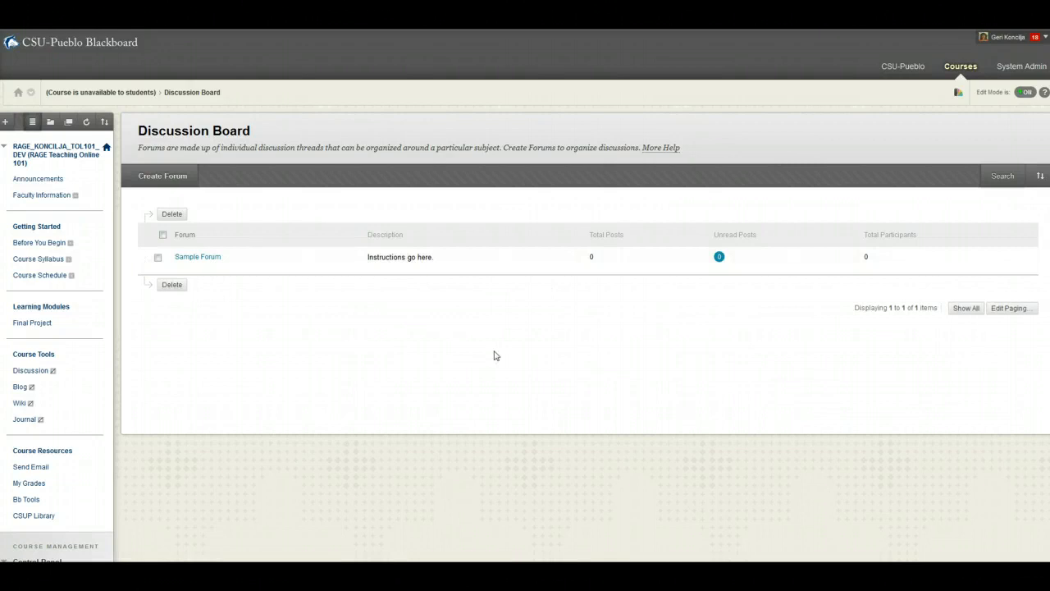
{"action": "left_click", "coordinate": [25, 322]}
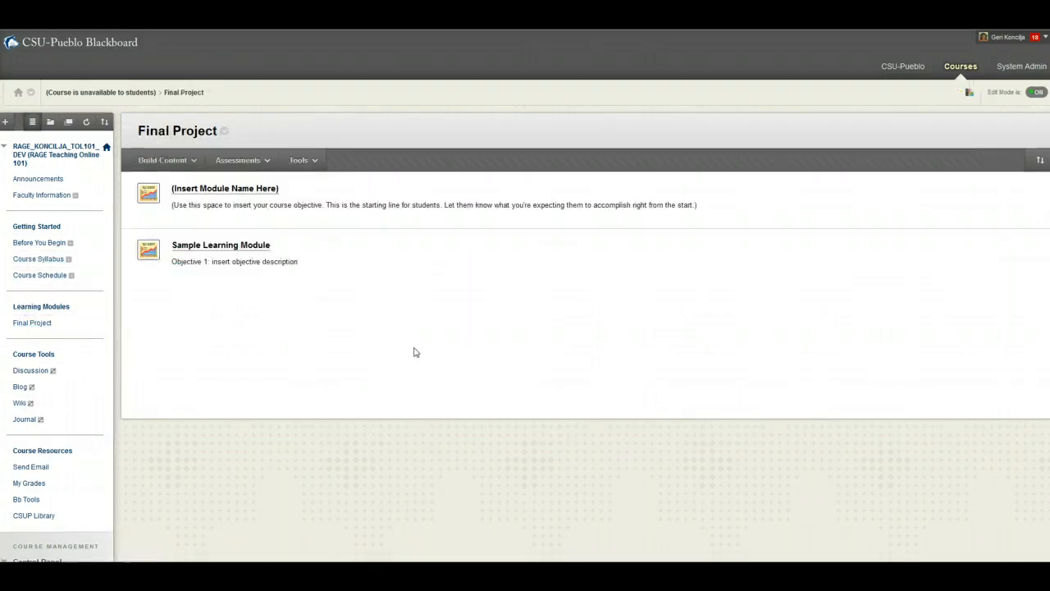
{"action": "left_click", "coordinate": [213, 244]}
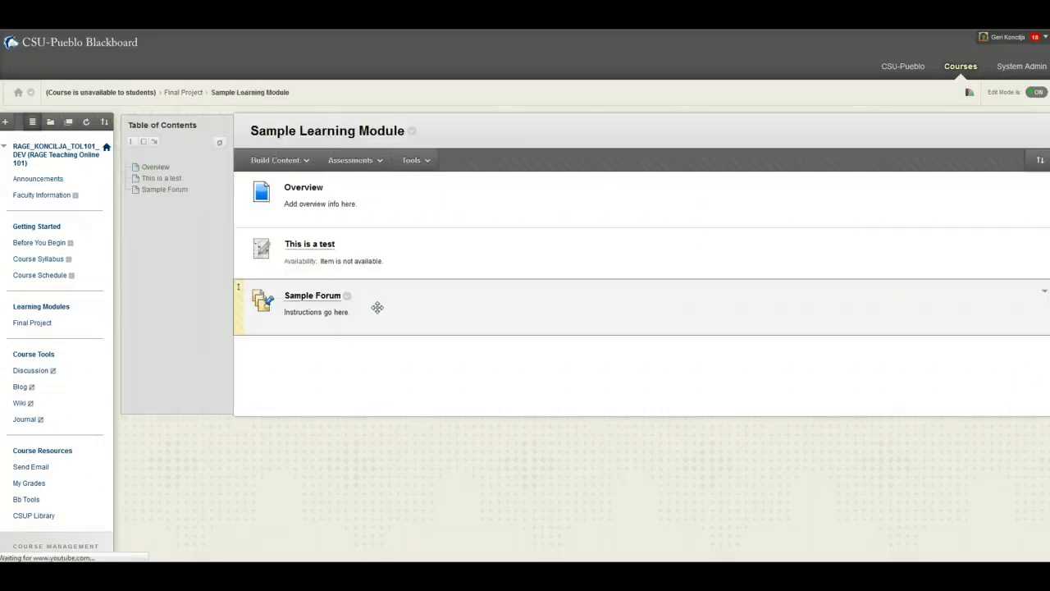
{"action": "left_click", "coordinate": [278, 161]}
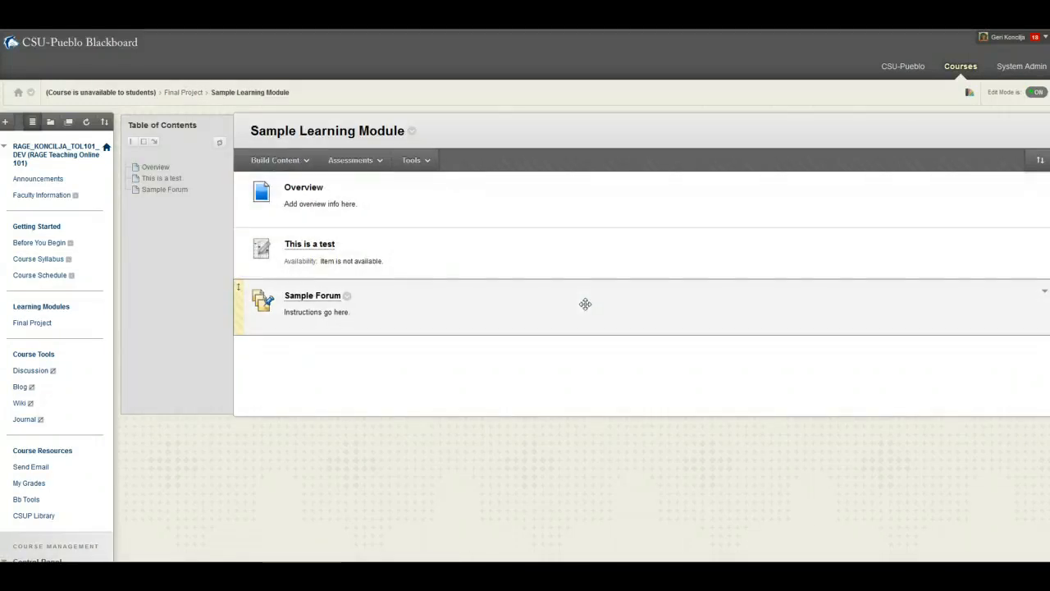
Step: Turn Edit Mode off to preview the module's Overview and Sample Forum pages as a student, and return to Final Project
{"action": "left_click", "coordinate": [1036, 95]}
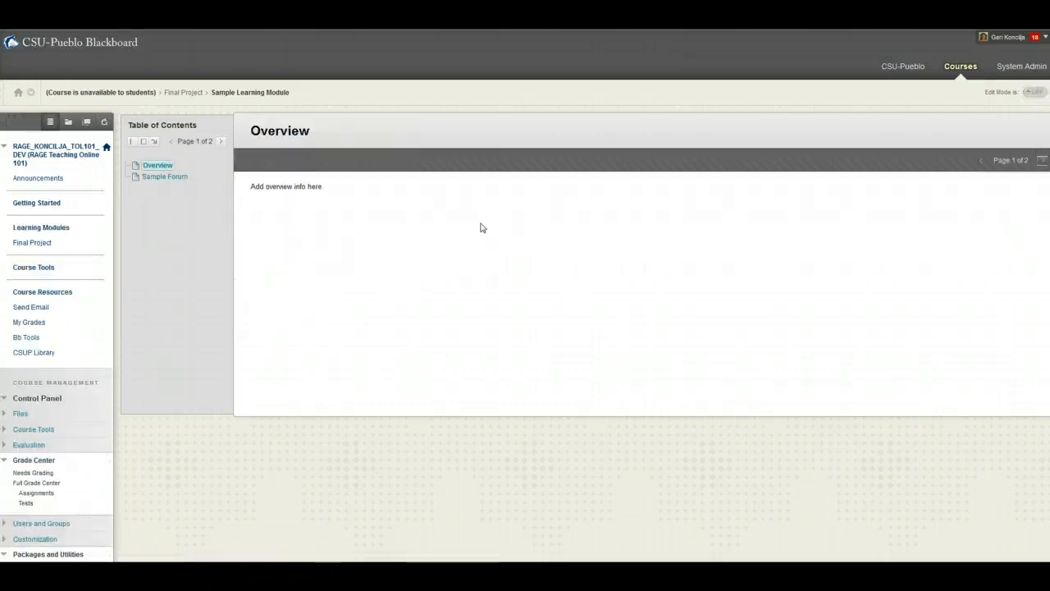
{"action": "left_click", "coordinate": [157, 177]}
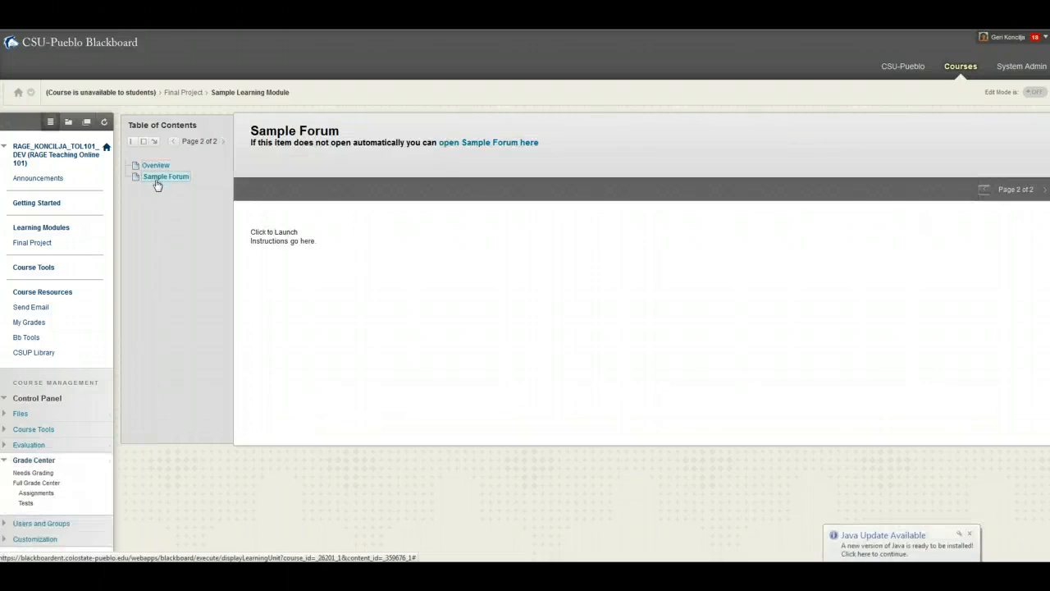
{"action": "left_click", "coordinate": [182, 92]}
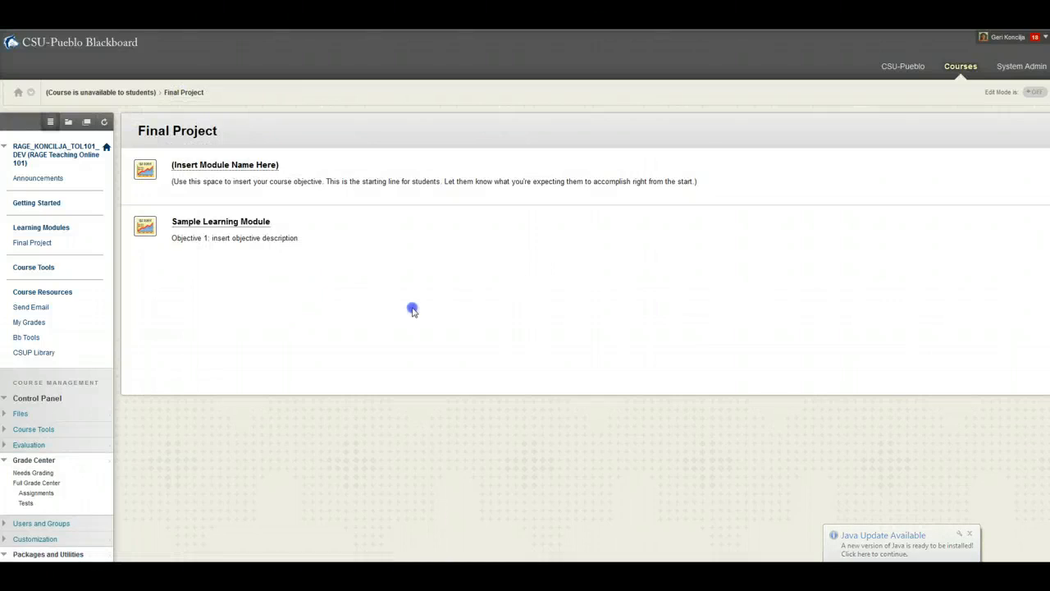
{"action": "left_click", "coordinate": [366, 256]}
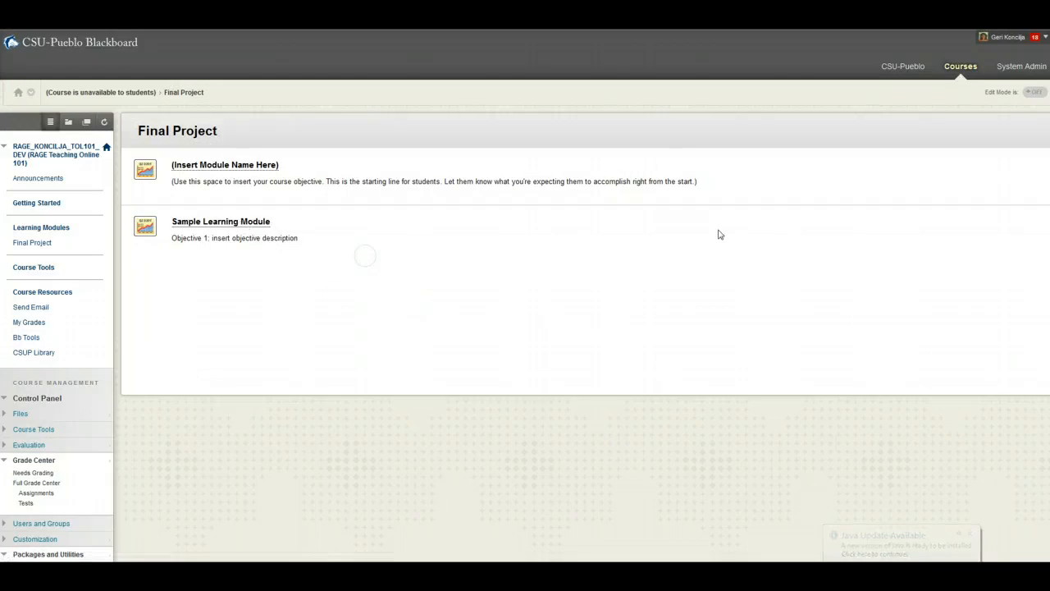